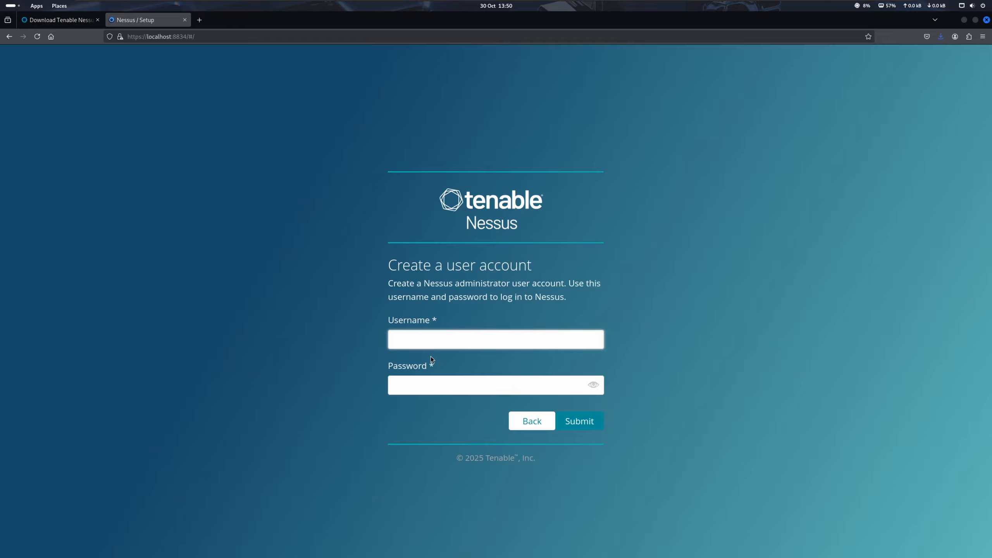
# Create the Nessus administrator account with username sunflower and its password, and decline saving the login in the browser.
pyautogui.click(443, 338)
pyautogui.write('sunflower')
pyautogui.press('Tab')
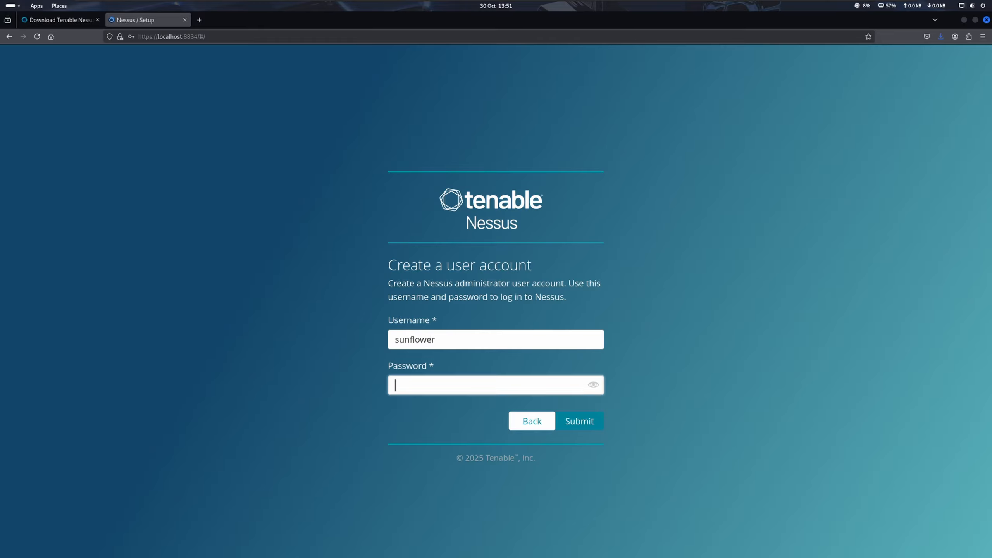
pyautogui.hotkey('ctrl', 'v')
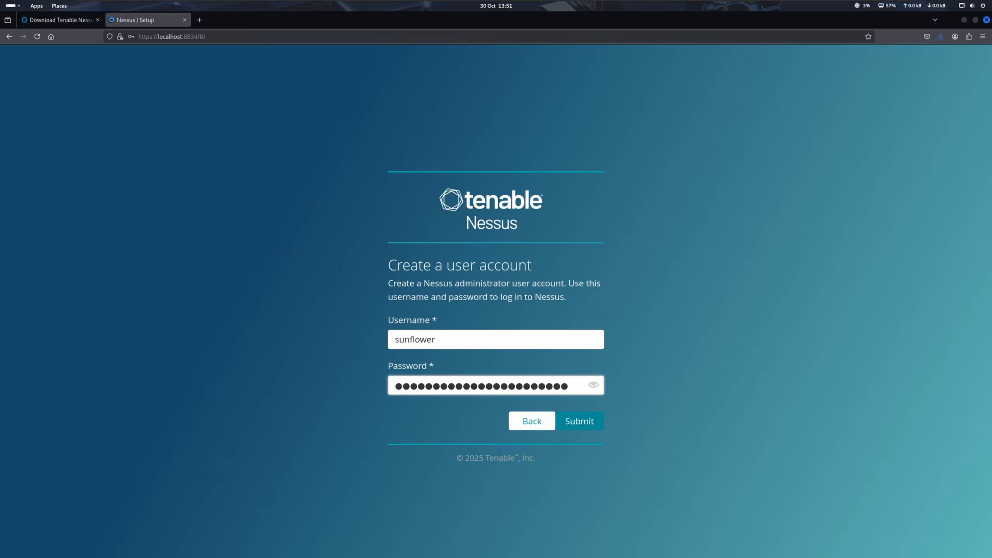
pyautogui.click(581, 422)
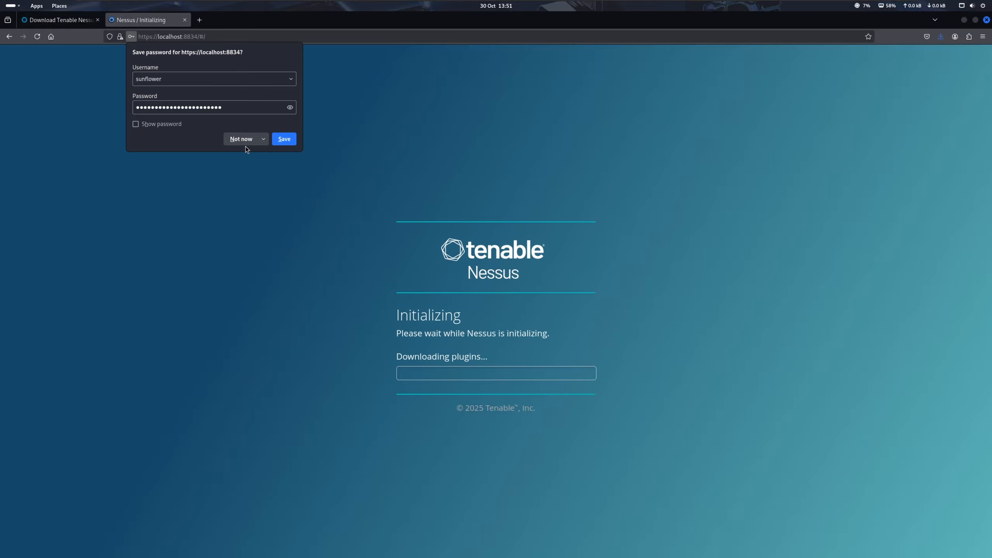
pyautogui.click(236, 141)
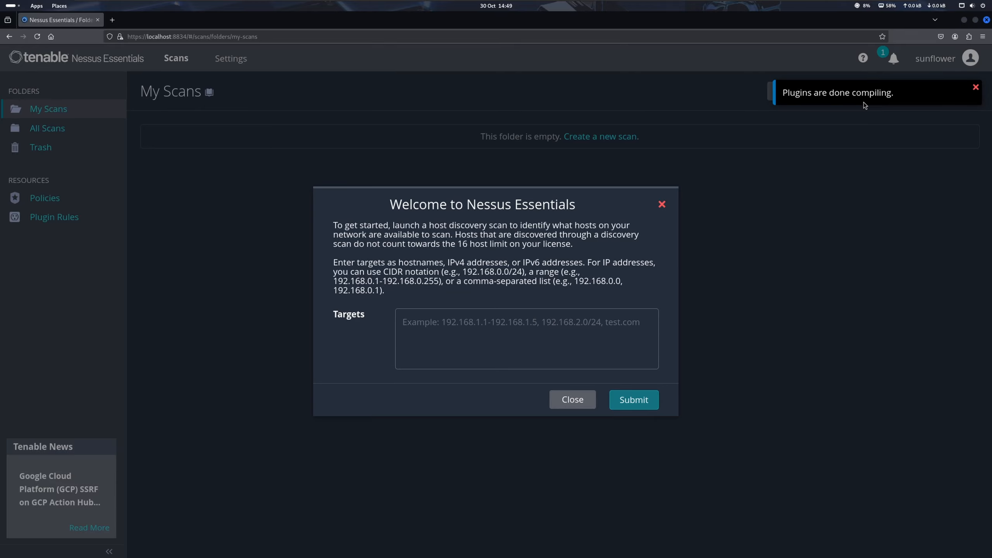
# Run host discovery against web-1.corp-a.cloud and launch the basic network scan on host 10.0.8.13.
pyautogui.click(976, 90)
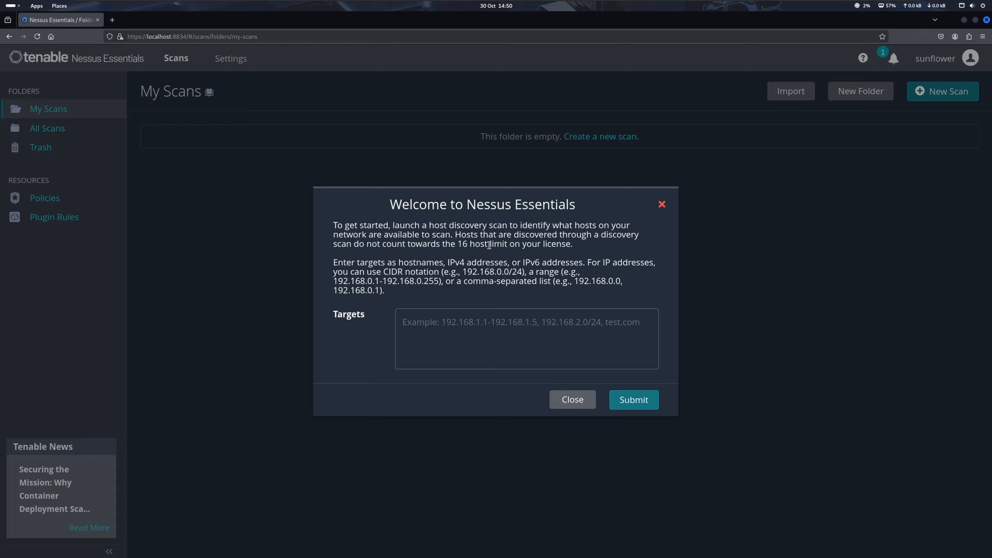
pyautogui.click(429, 324)
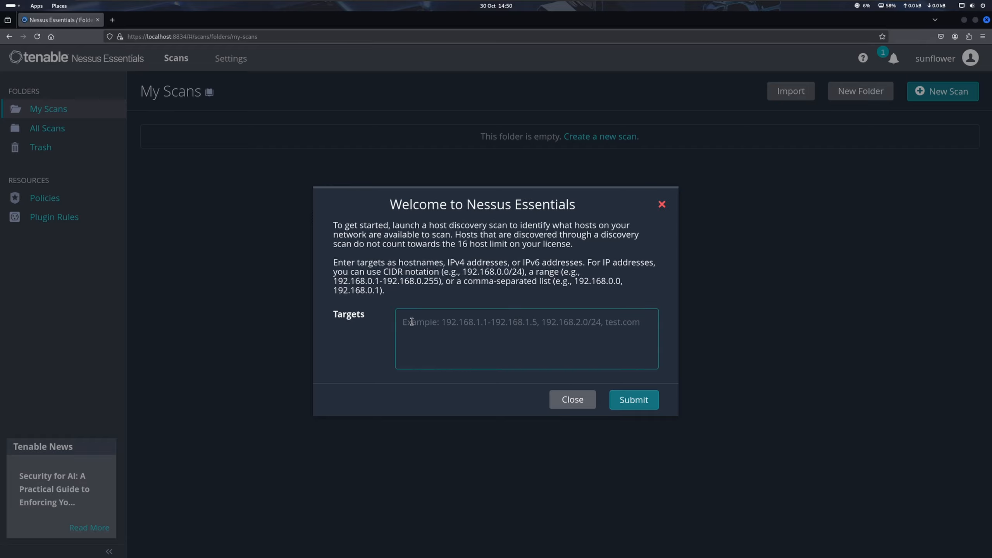
pyautogui.write('web-1.cor')
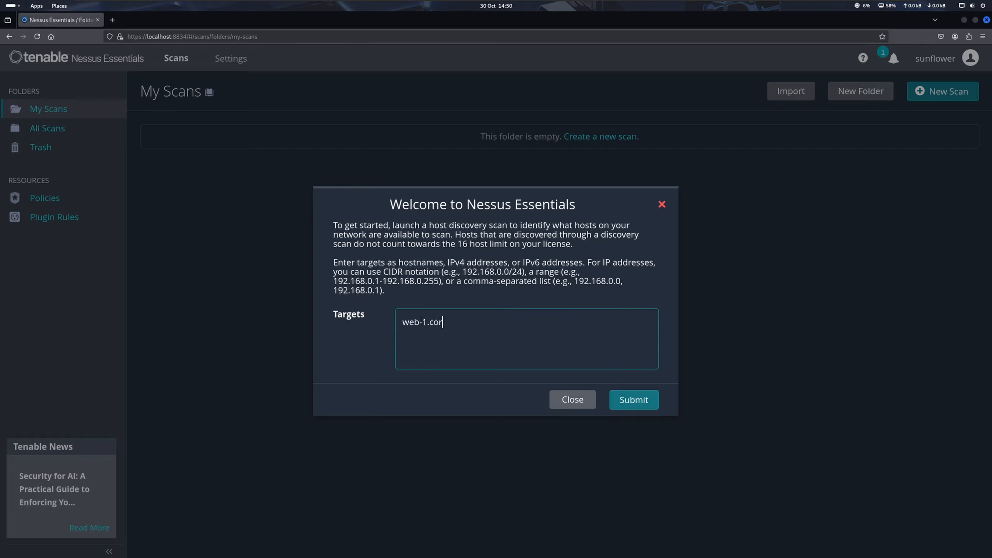
pyautogui.write('p-a.cloud')
pyautogui.moveTo(483, 322); pyautogui.dragTo(365, 325)
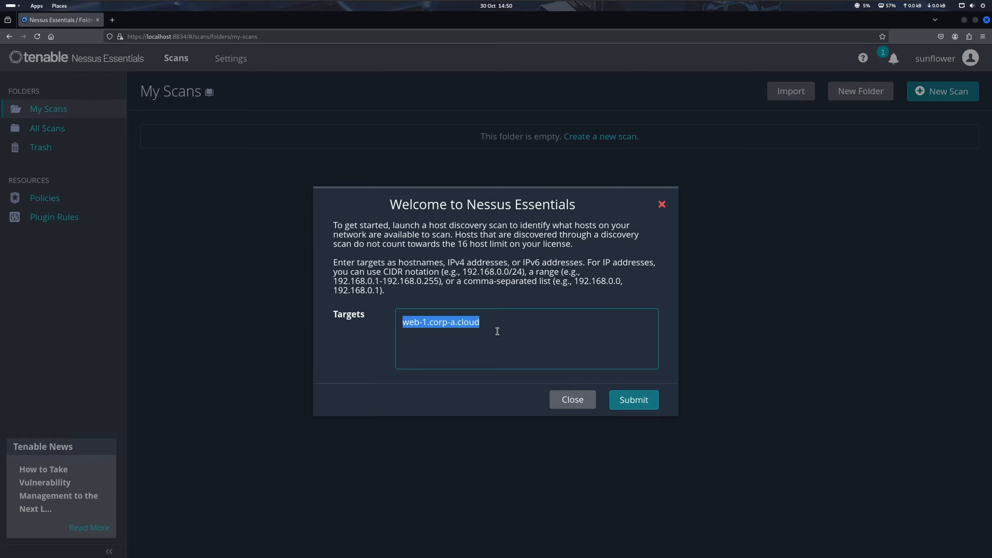
pyautogui.click(632, 400)
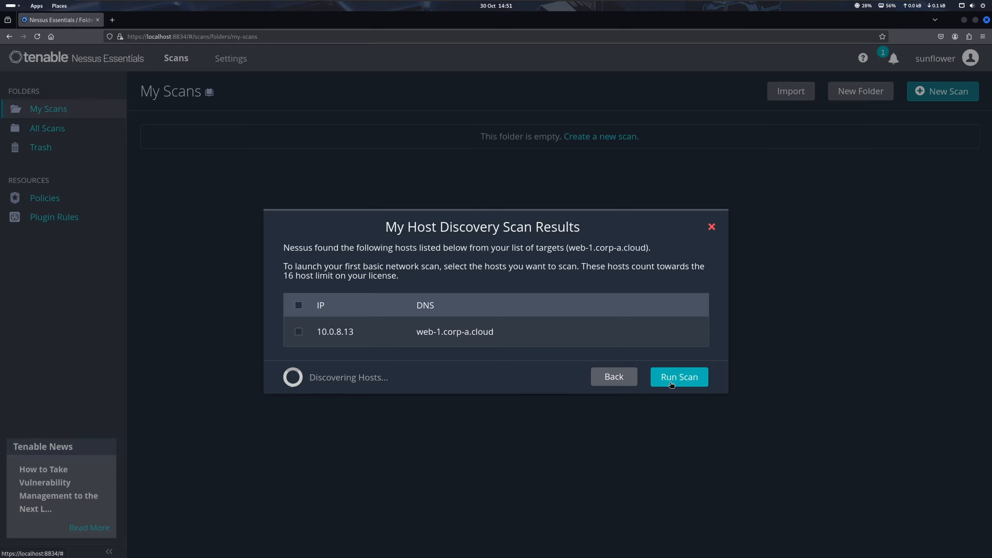
pyautogui.click(299, 332)
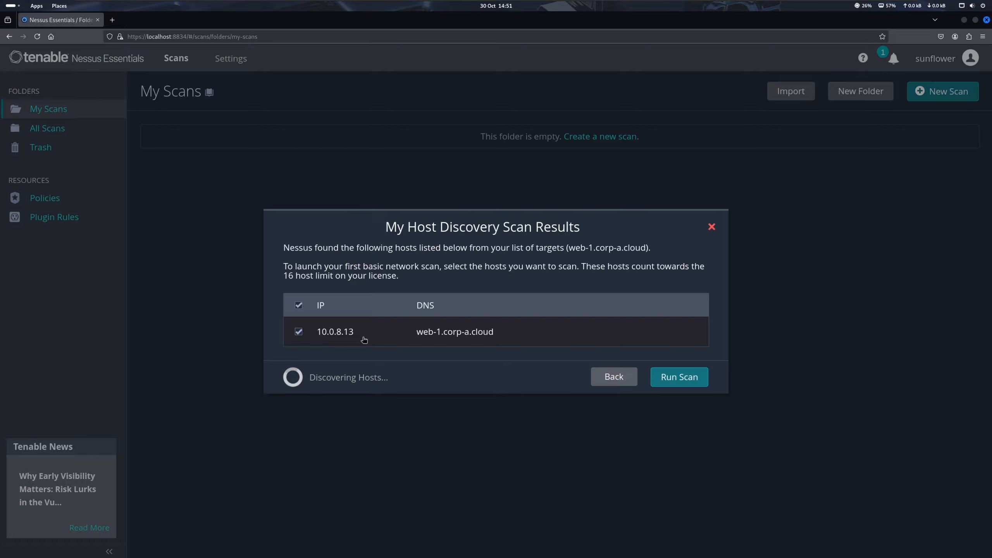
pyautogui.click(679, 377)
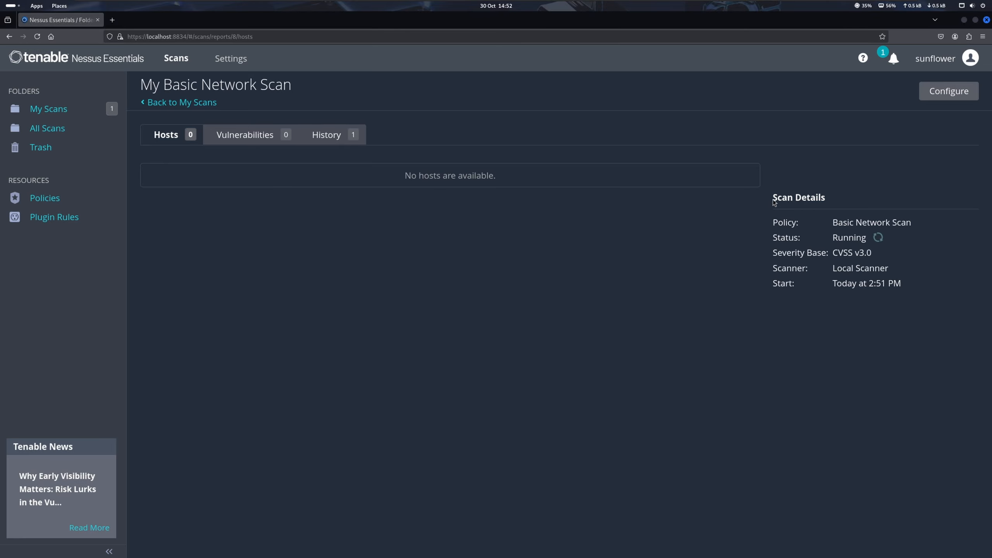
# Review the running scan's policy and status details and the host's vulnerability breakdown by severity.
pyautogui.moveTo(774, 202); pyautogui.dragTo(831, 204)
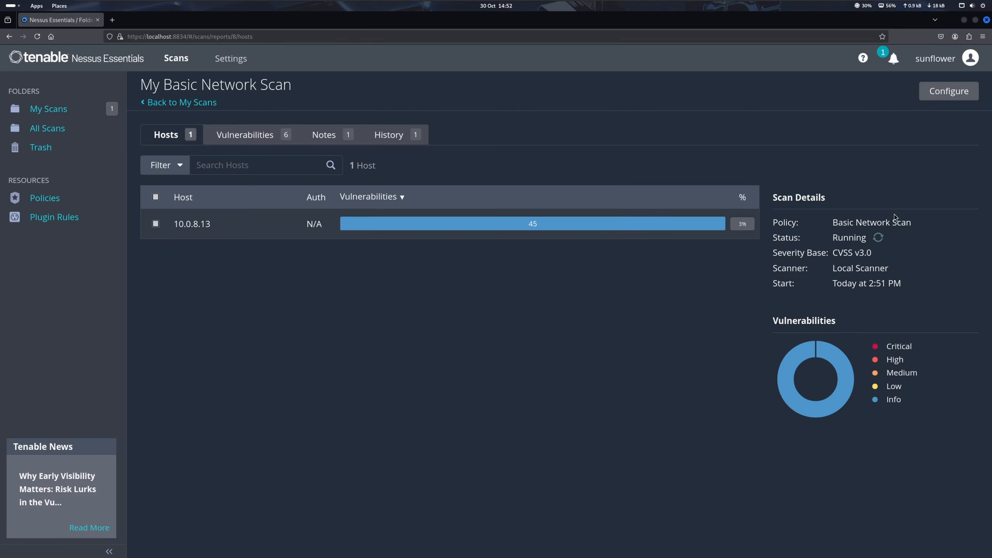
pyautogui.doubleClick(784, 224)
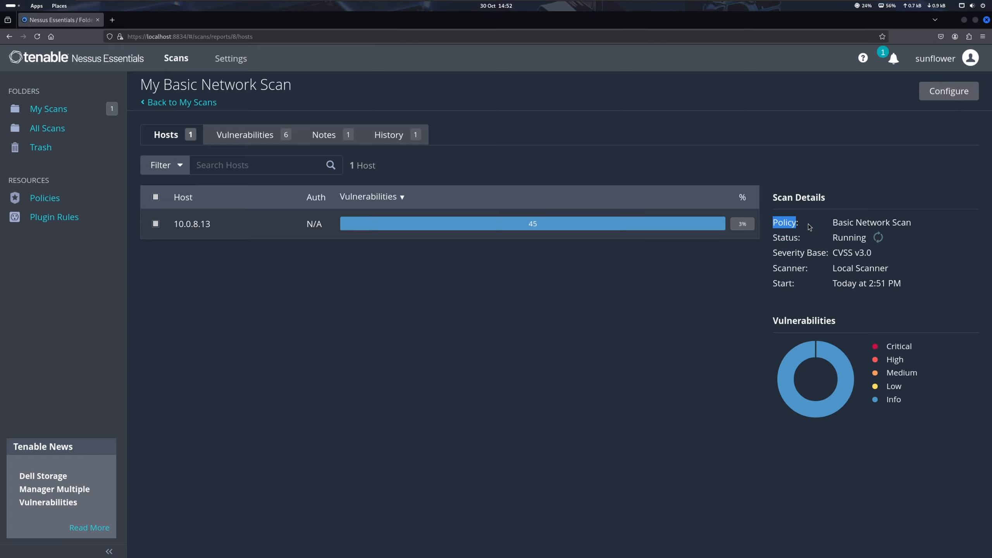
pyautogui.doubleClick(785, 237)
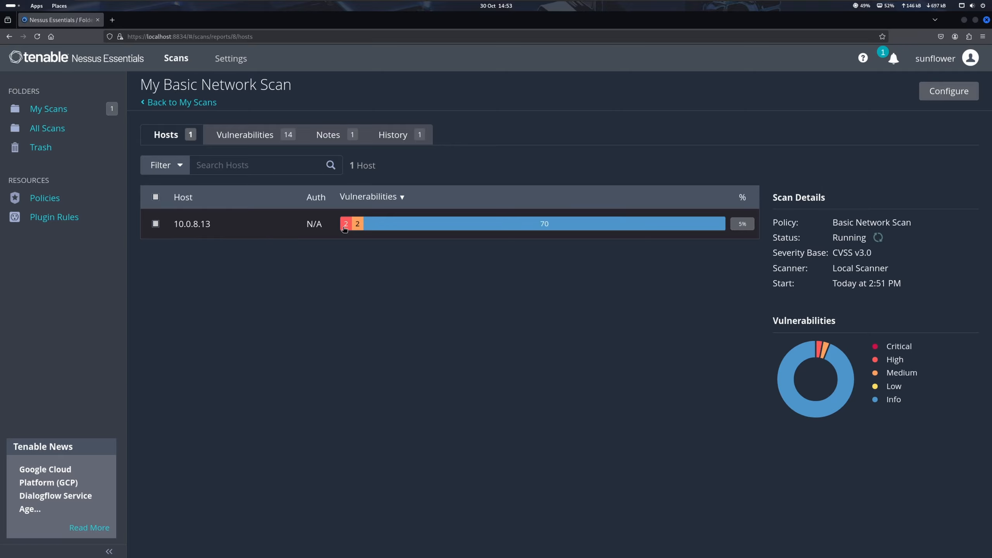
pyautogui.moveTo(344, 229)
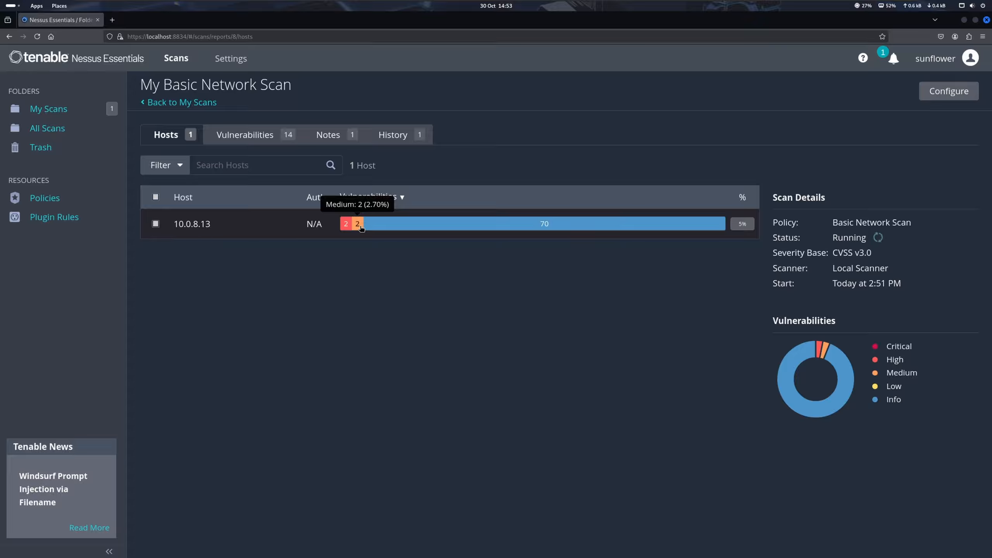
pyautogui.moveTo(412, 229)
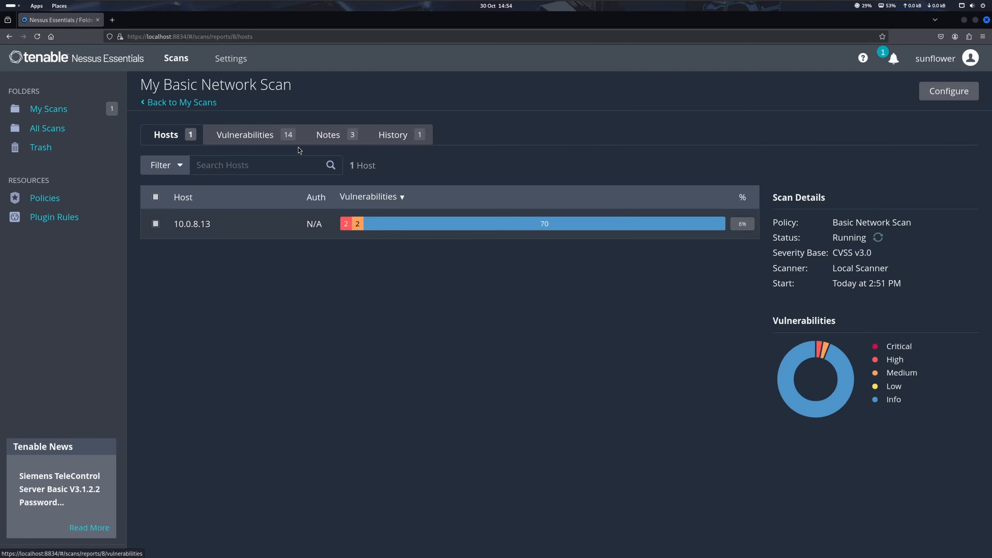
# Open the SNMP Agent Default Community Name (public) finding in the SNMP group and read its description, solution and output.
pyautogui.click(242, 140)
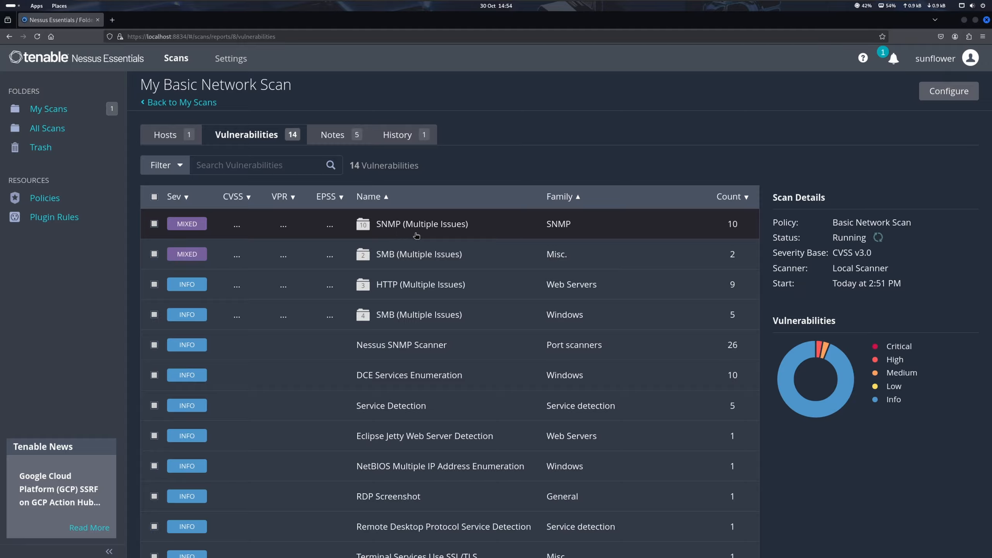
pyautogui.click(409, 238)
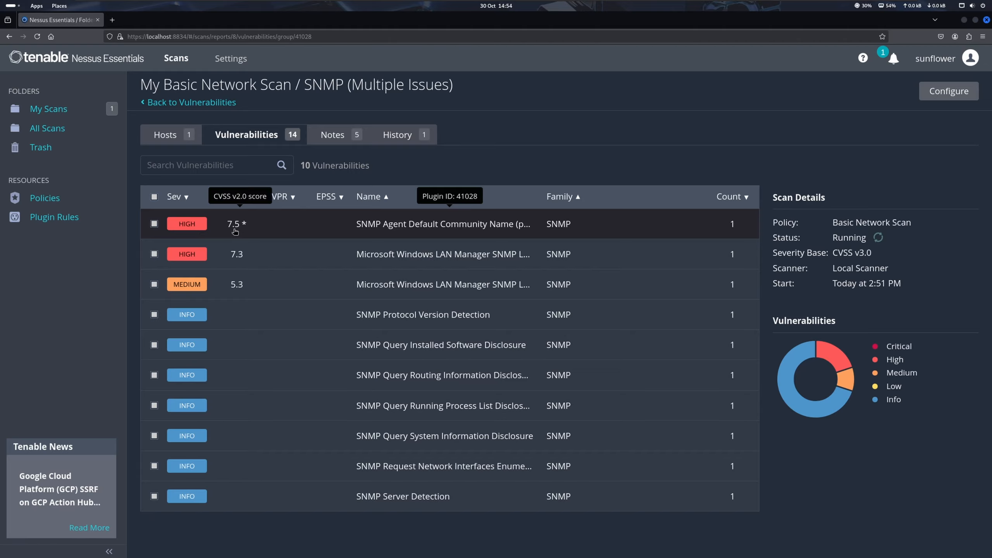
pyautogui.click(261, 235)
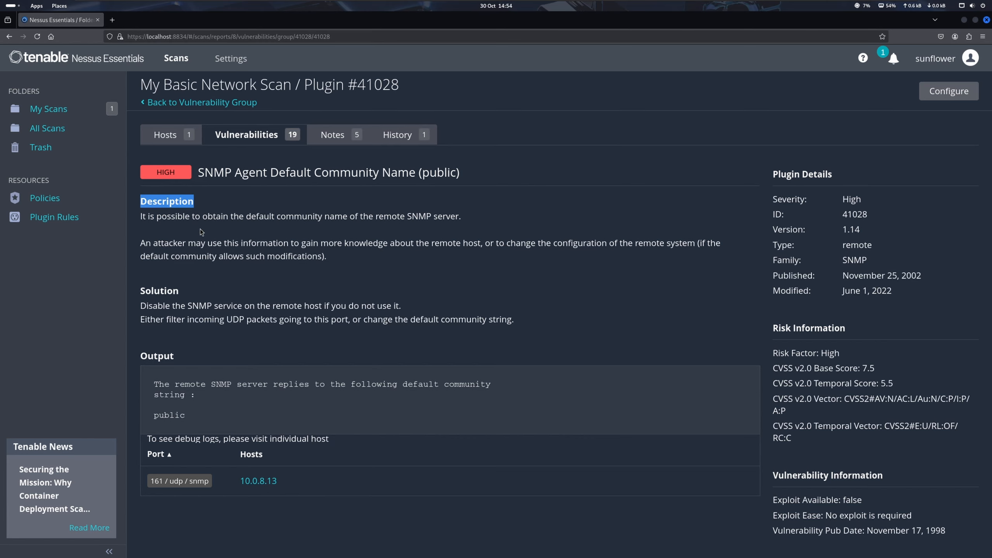
pyautogui.doubleClick(163, 290)
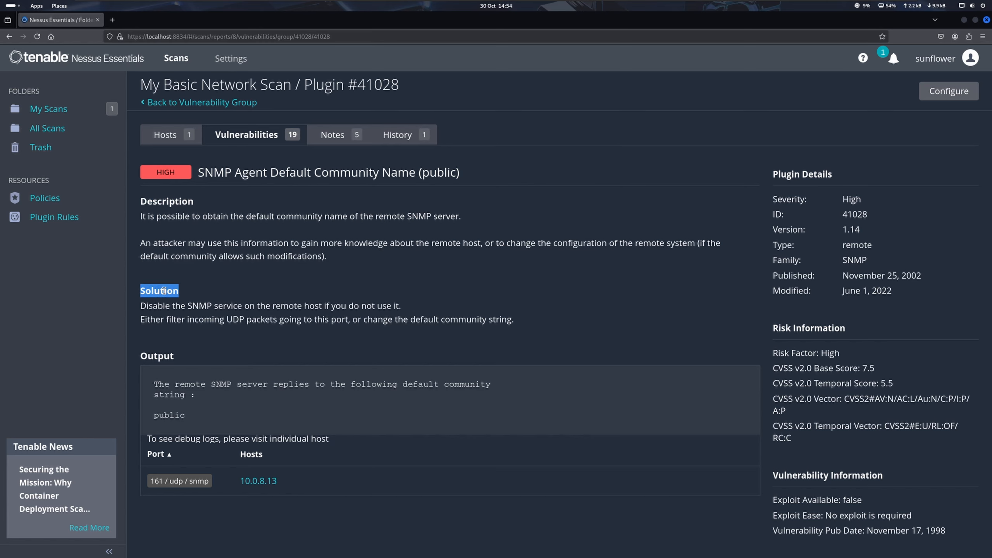
pyautogui.doubleClick(161, 356)
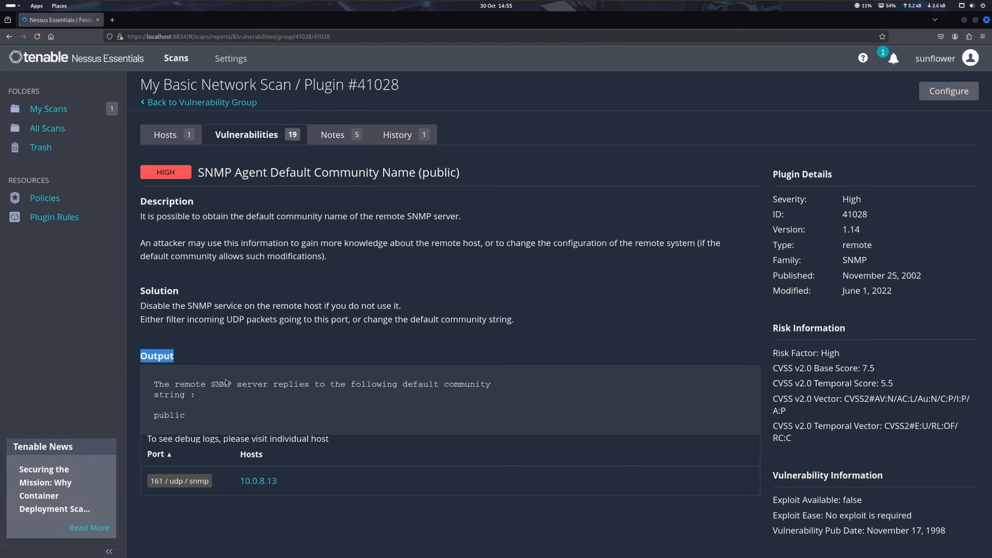
pyautogui.click(189, 397)
pyautogui.scroll(-1, 190, 398)
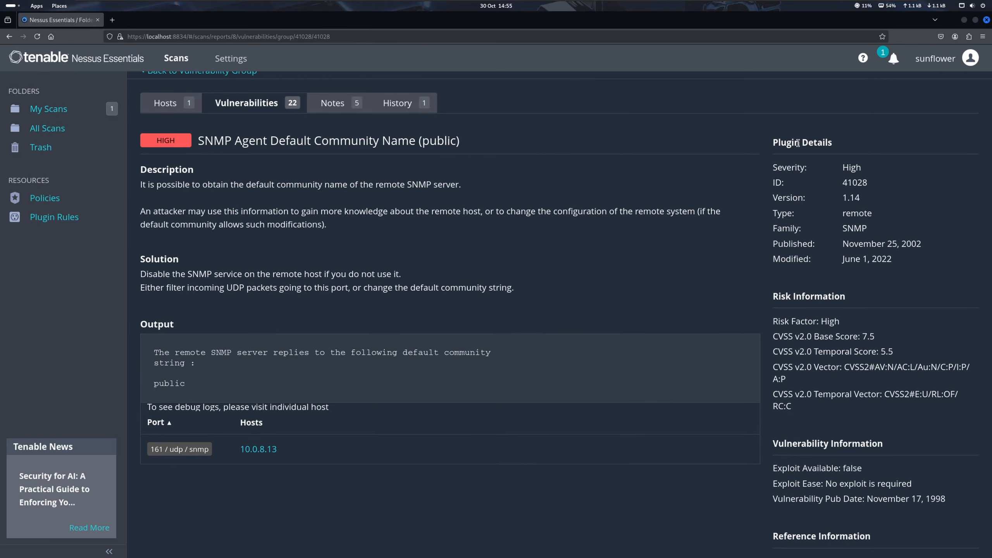
# Examine the SNMP finding's plugin details, risk information, exploit ease and vulnerability publication date.
pyautogui.scroll(1, 853, 151)
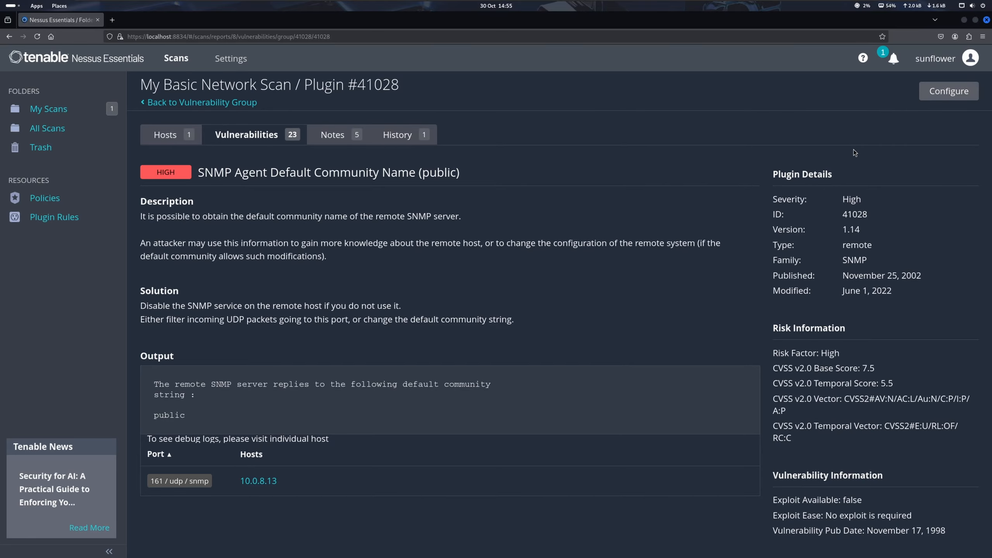
pyautogui.scroll(-3, 854, 152)
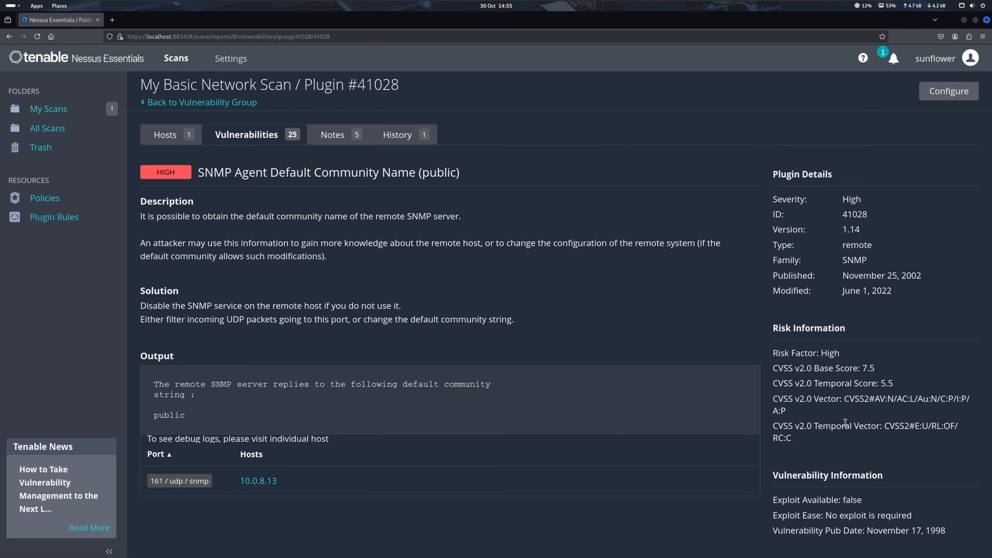
pyautogui.scroll(-3, 845, 422)
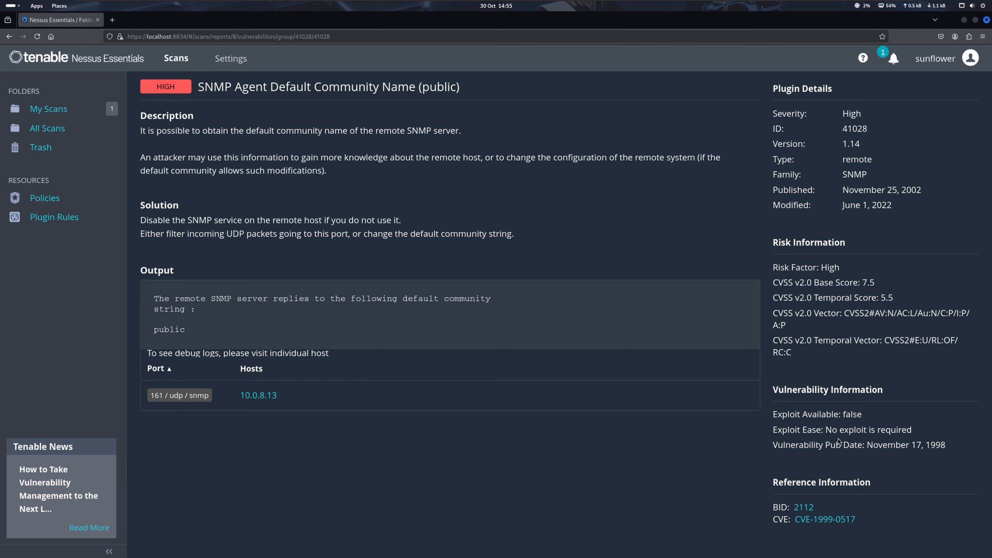
pyautogui.moveTo(913, 429); pyautogui.dragTo(825, 429)
pyautogui.click(835, 475)
pyautogui.moveTo(774, 453); pyautogui.dragTo(846, 447)
pyautogui.tripleClick(851, 447)
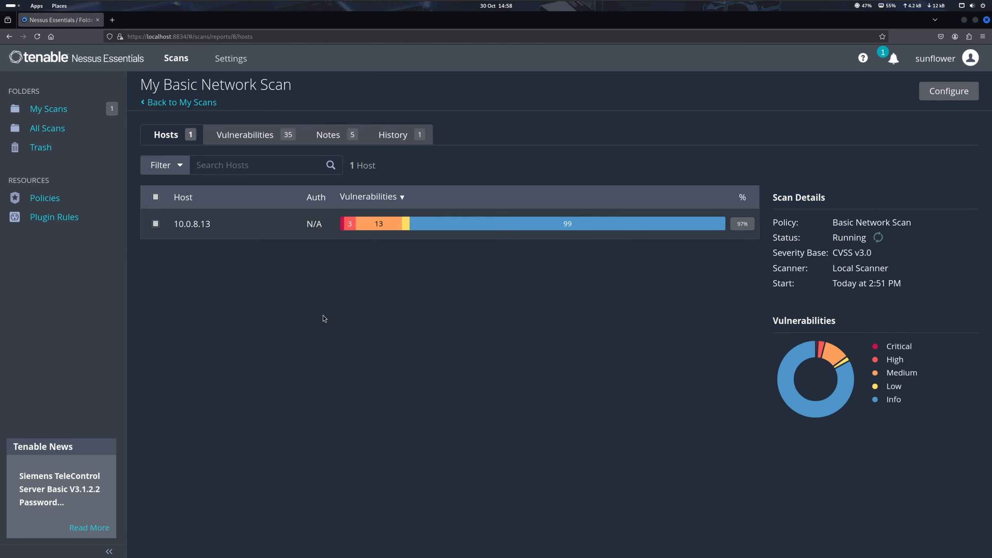
# Check the host's critical vulnerabilities in the severity breakdown and look through the scan's full vulnerability list.
pyautogui.moveTo(344, 230)
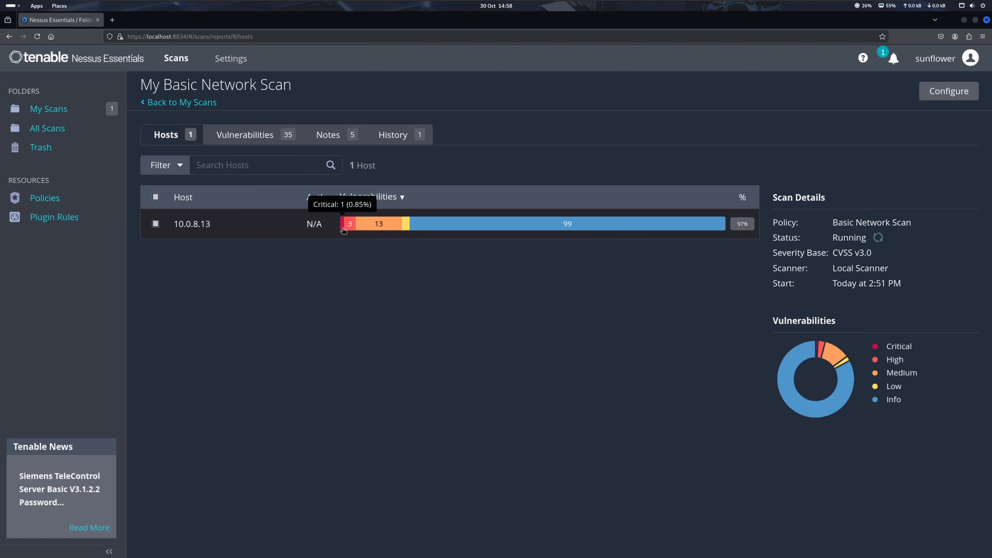
pyautogui.click(247, 138)
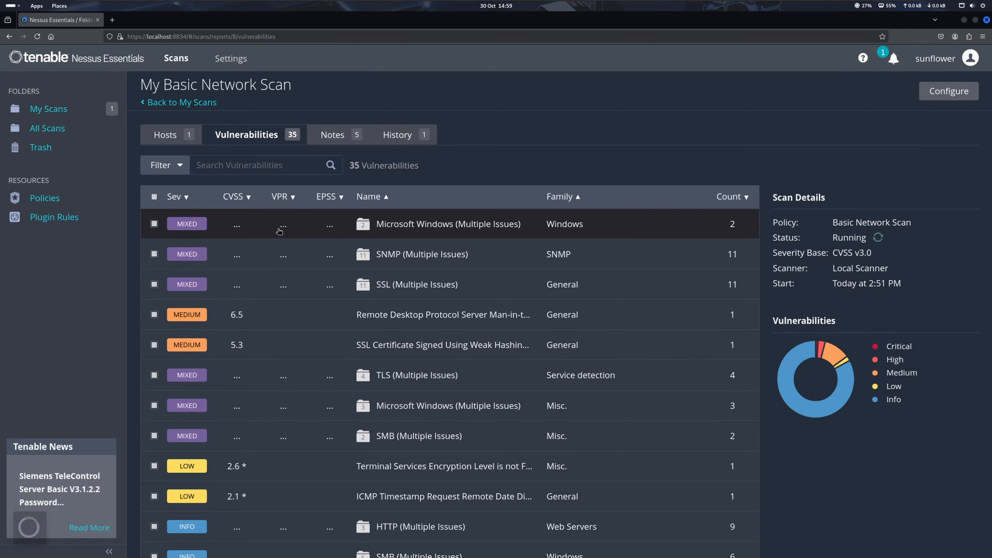
pyautogui.scroll(-5, 218, 306)
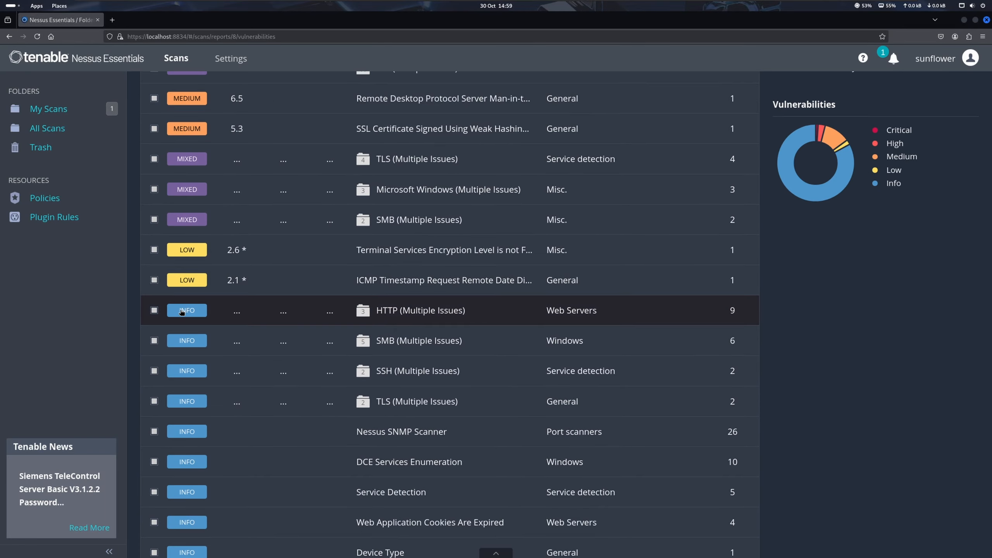
pyautogui.scroll(-2, 231, 320)
pyautogui.scroll(-1, 231, 321)
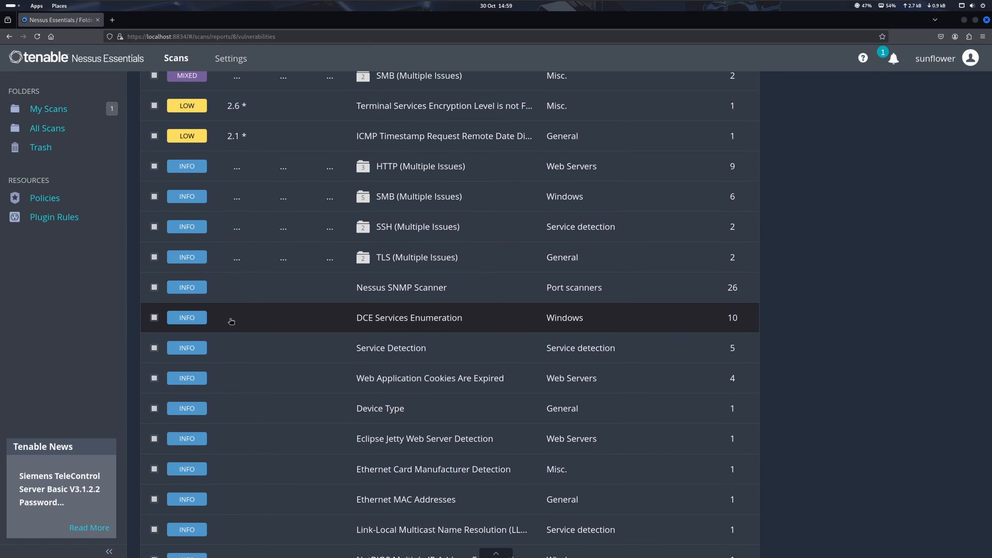
pyautogui.scroll(8, 231, 321)
# Open the Unsupported Windows OS (remote) finding in the Microsoft Windows group and examine its output and reference information.
pyautogui.click(188, 225)
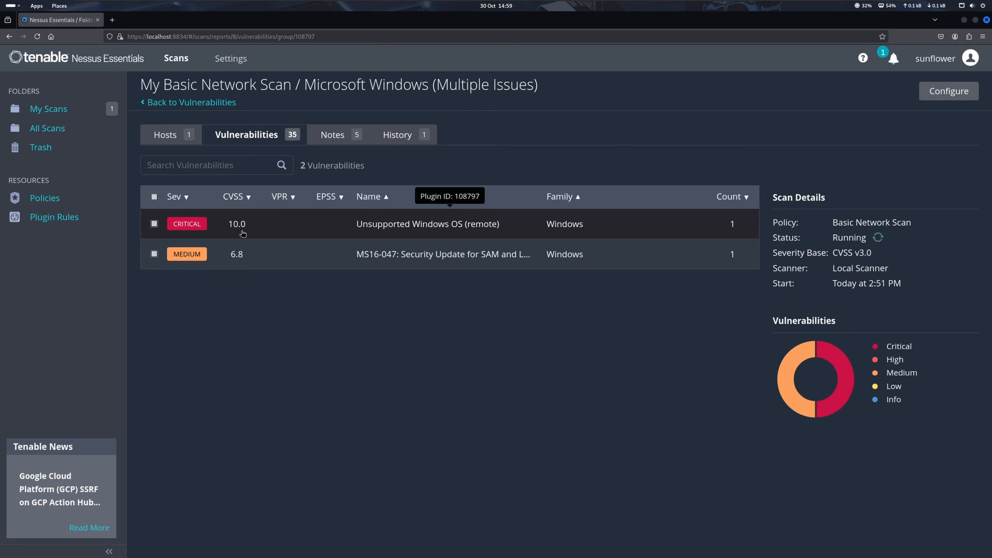
pyautogui.click(289, 234)
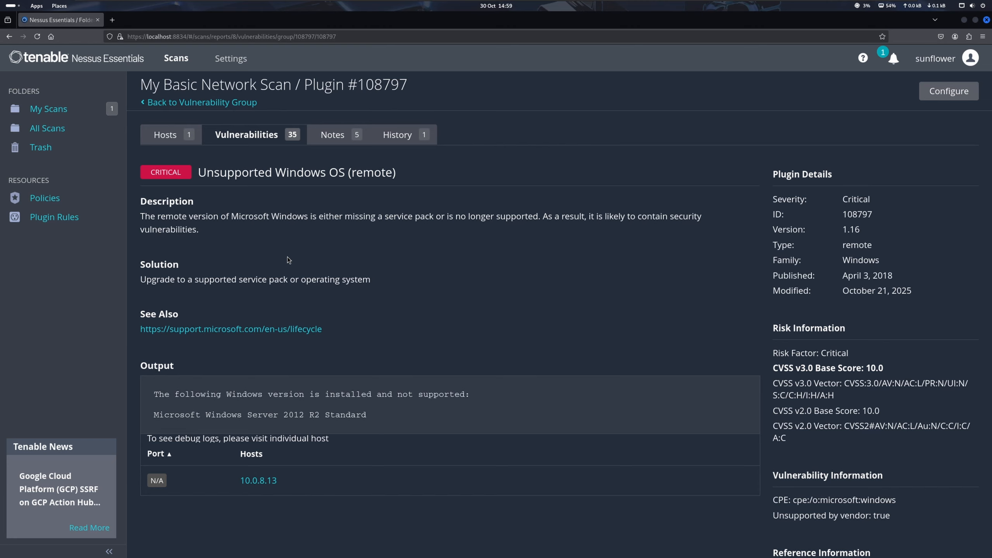
pyautogui.tripleClick(271, 415)
pyautogui.click(270, 412)
pyautogui.scroll(-2, 513, 355)
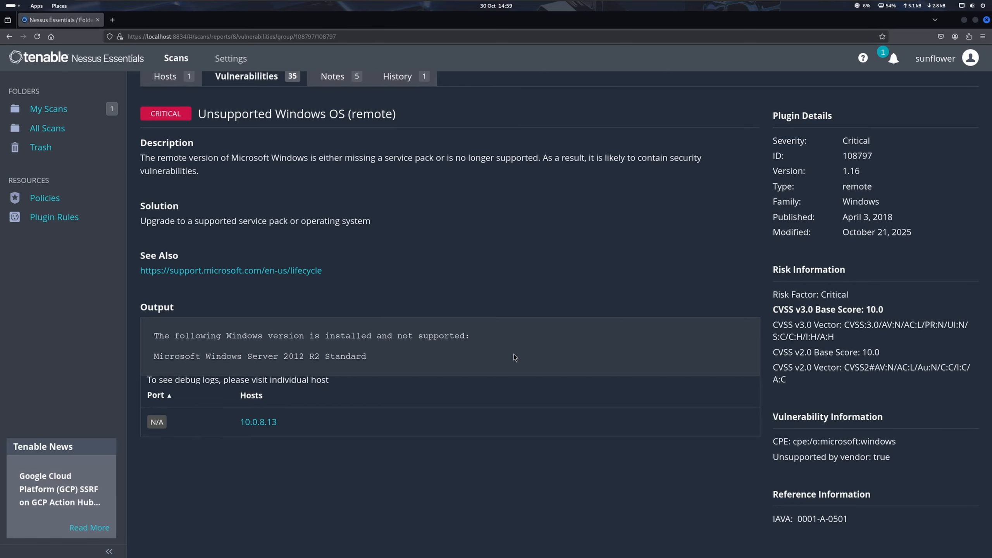
pyautogui.scroll(2, 513, 354)
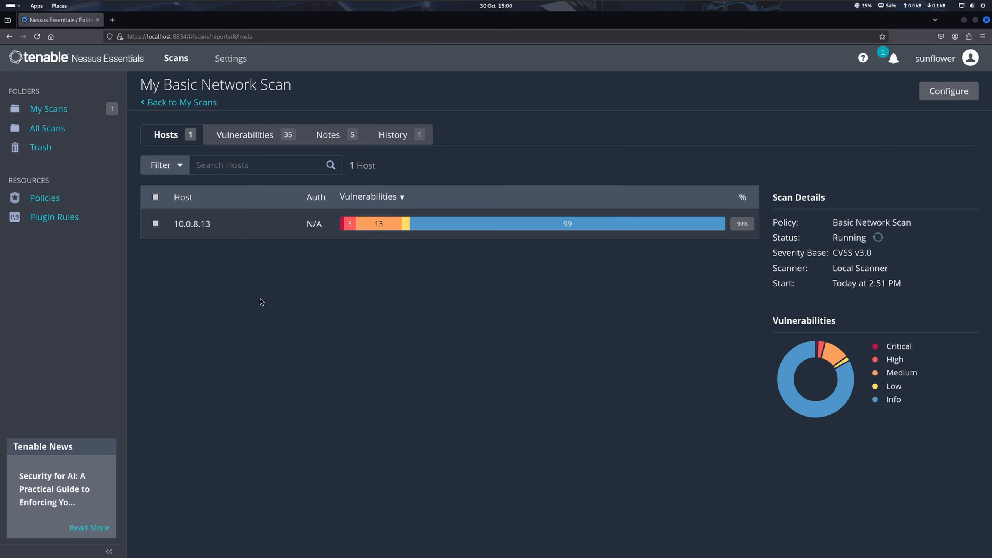
# Return to the My Scans folder to view the list of scans.
pyautogui.click(25, 111)
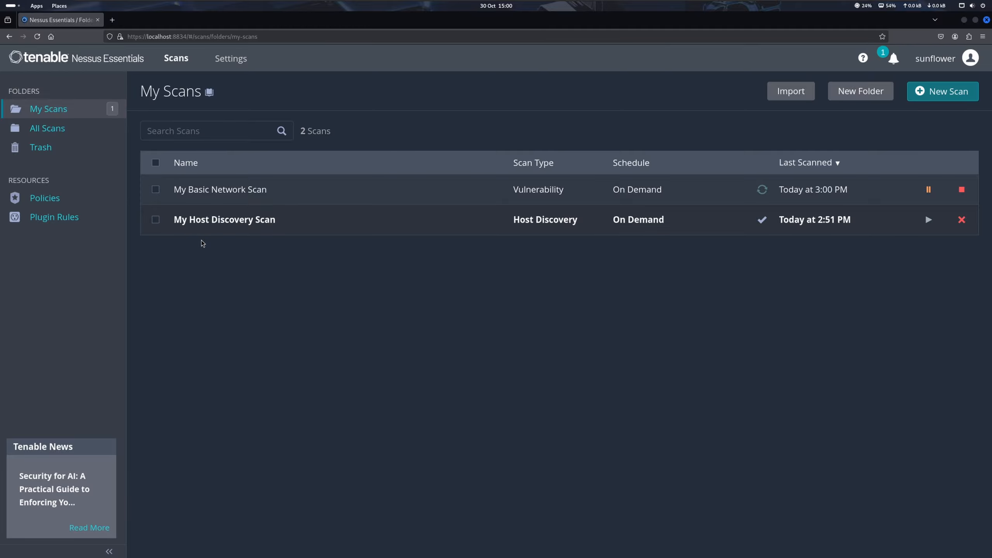
pyautogui.click(155, 220)
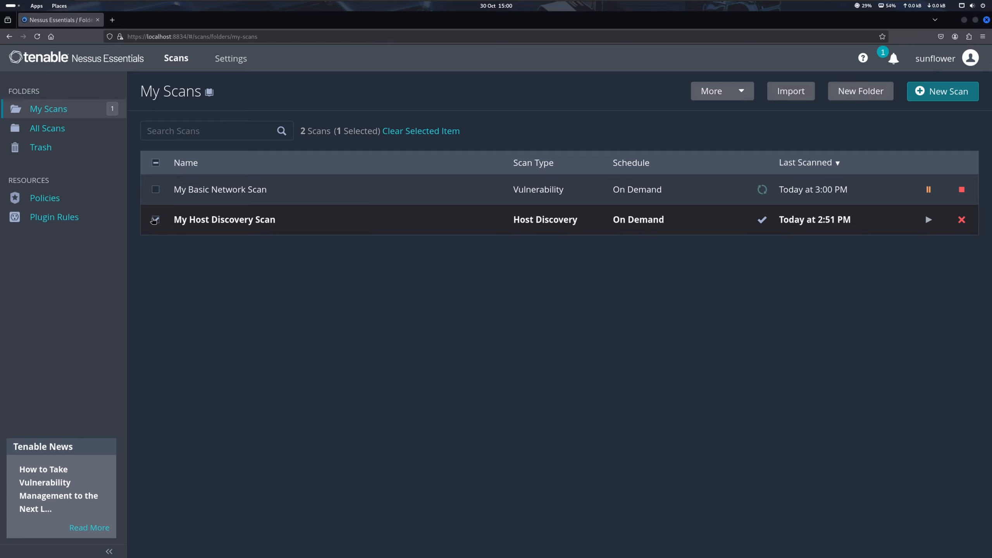
pyautogui.click(155, 219)
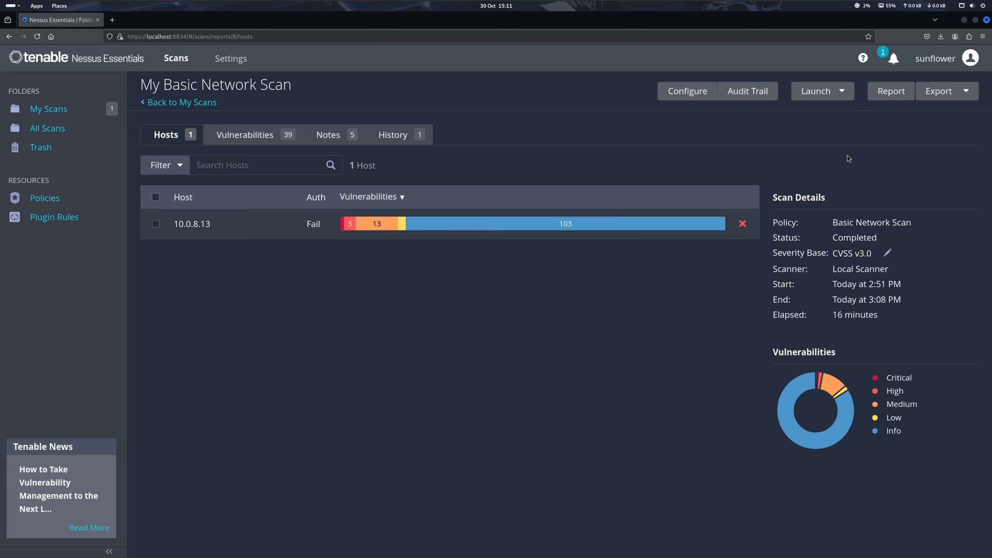
# Generate a PDF report of My Basic Network Scan using the Complete List of Vulnerabilities by Host template.
pyautogui.click(892, 94)
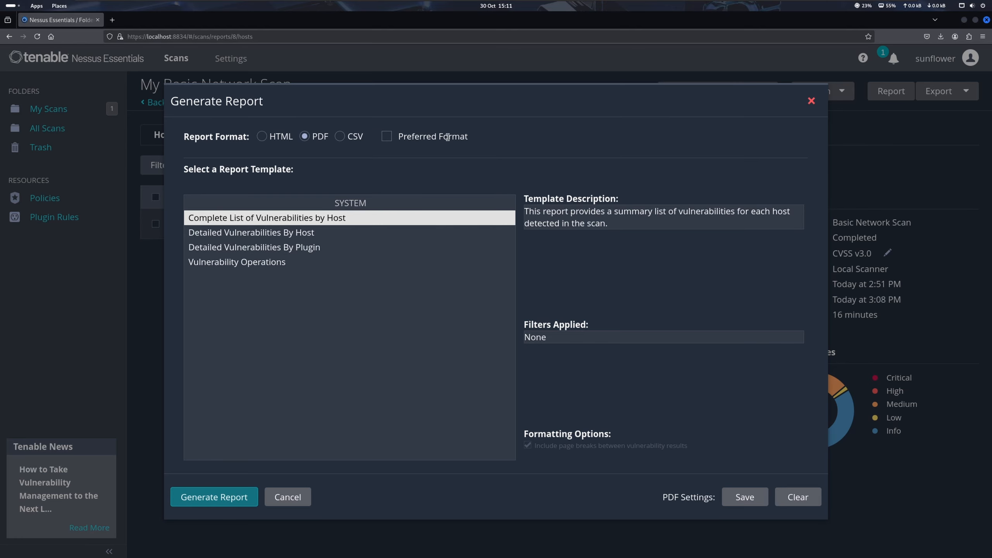
pyautogui.click(262, 136)
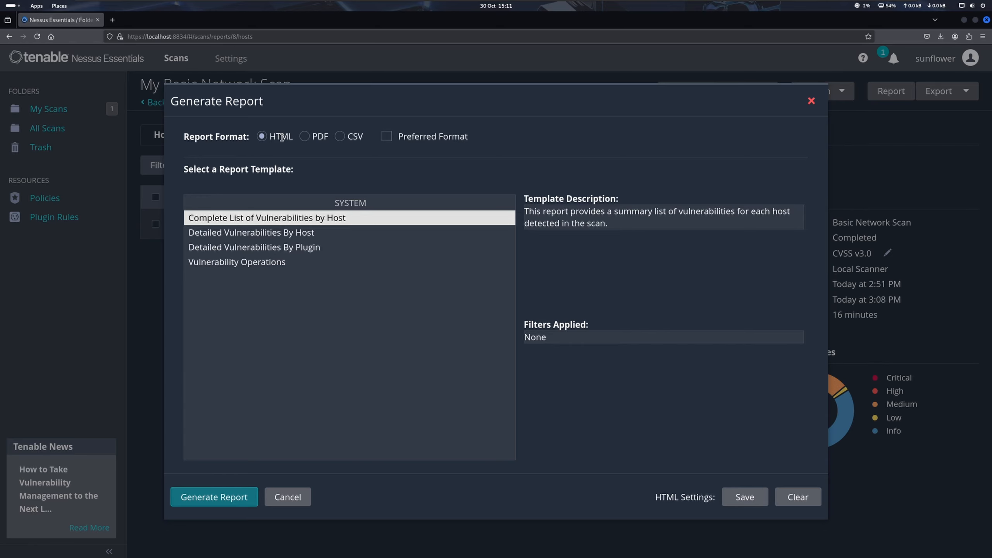
pyautogui.click(305, 137)
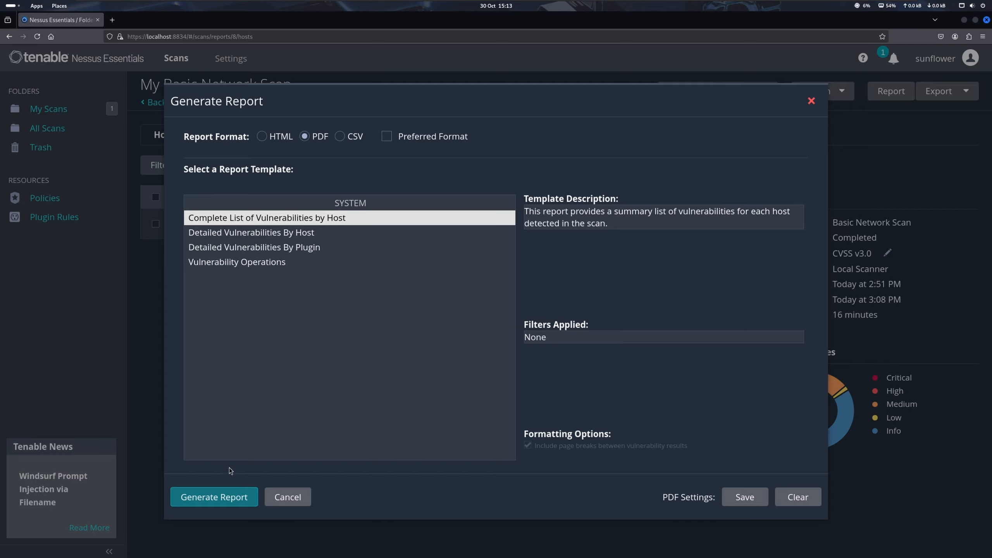
pyautogui.click(206, 497)
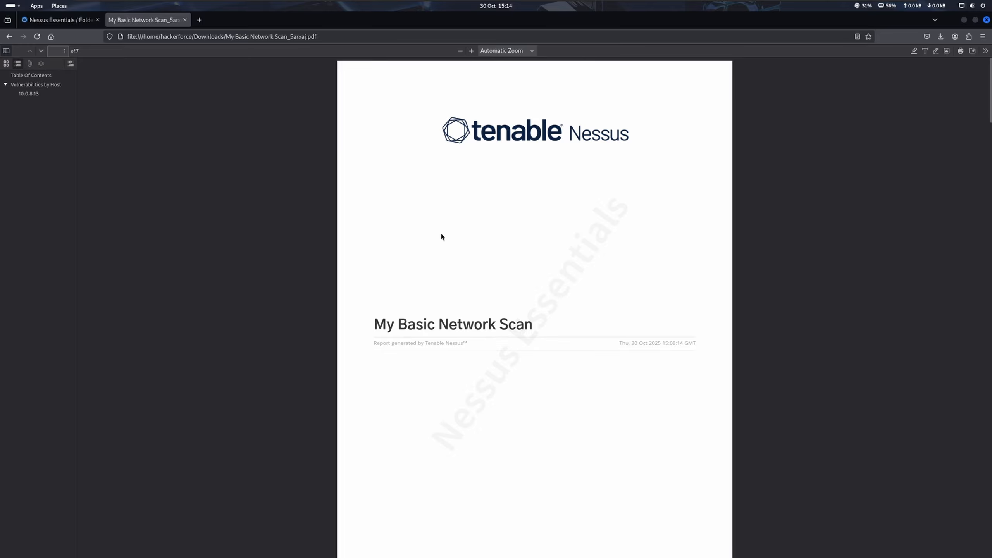
# Look through the PDF report's contents and examine the severity summary and vulnerability list for host 10.0.8.13.
pyautogui.scroll(-6, 441, 236)
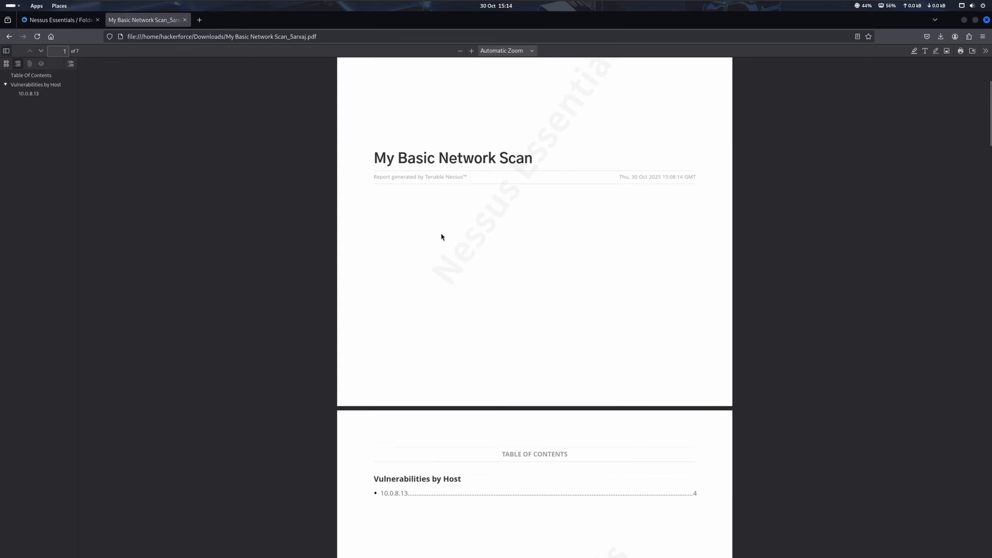
pyautogui.scroll(-4, 441, 236)
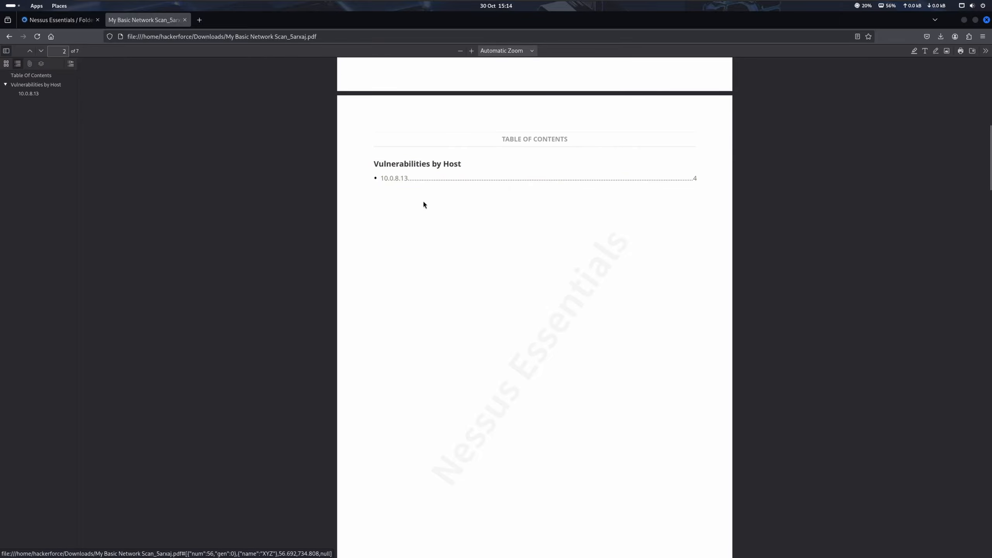
pyautogui.scroll(-1, 414, 228)
pyautogui.scroll(-15, 414, 231)
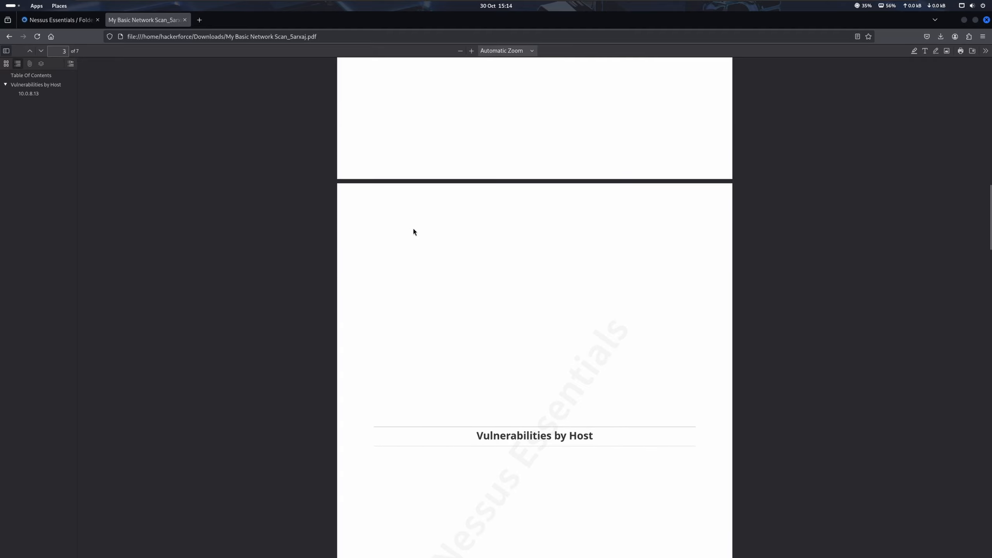
pyautogui.scroll(-8, 414, 230)
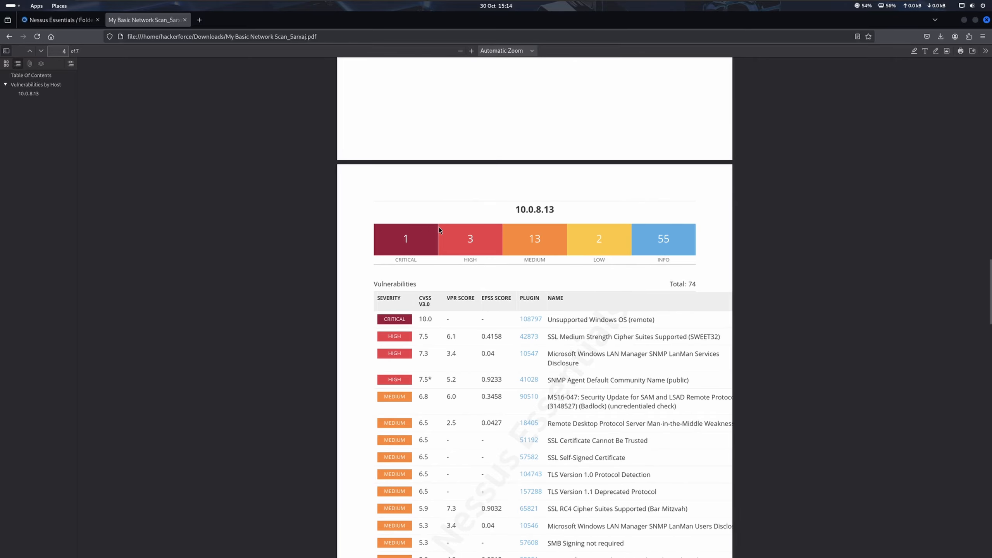
pyautogui.scroll(-2, 413, 271)
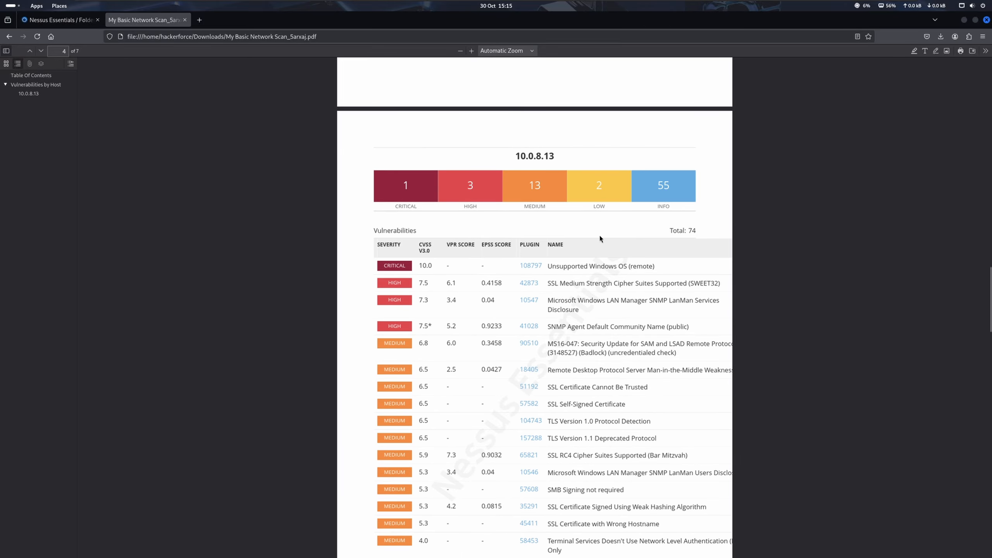
pyautogui.scroll(-2, 413, 196)
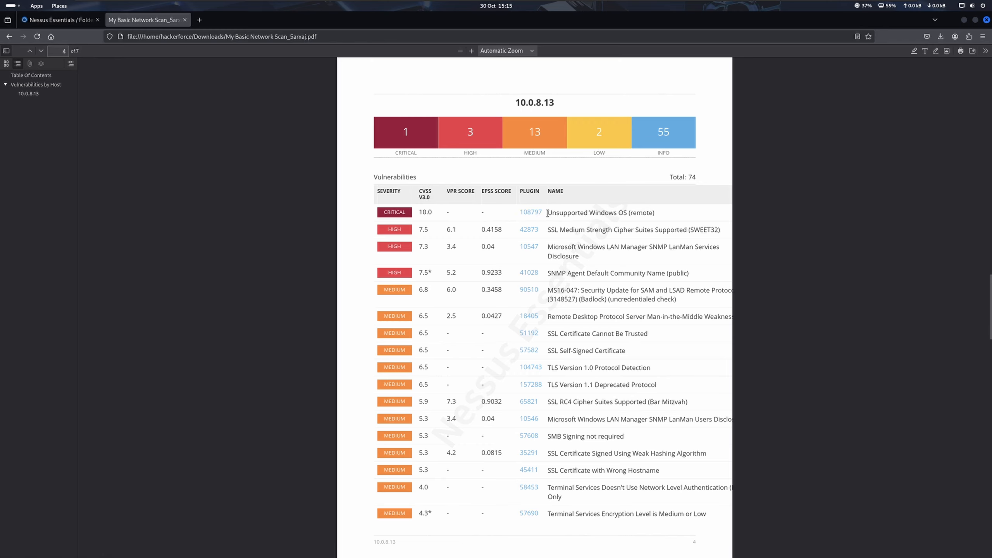
pyautogui.moveTo(547, 213); pyautogui.dragTo(654, 216)
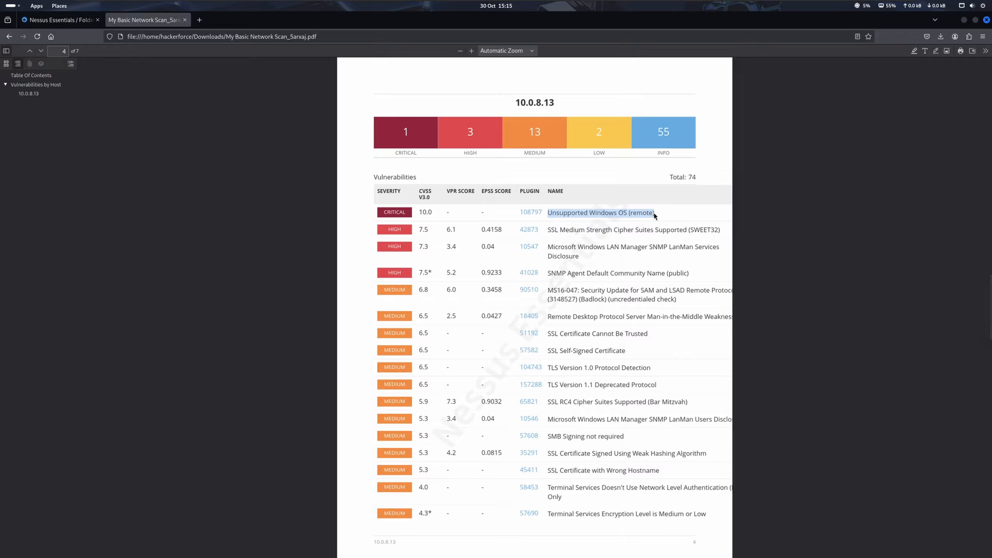
pyautogui.click(595, 219)
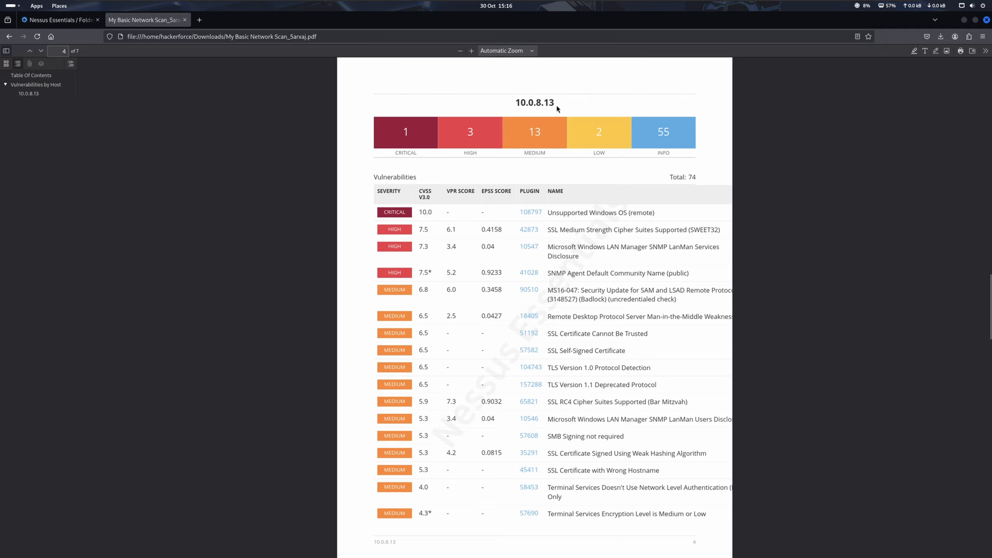
# Open the linked Tenable plugin page for Unsupported Windows OS (remote), read its description and solution, and return to the PDF report.
pyautogui.middleClick(531, 213)
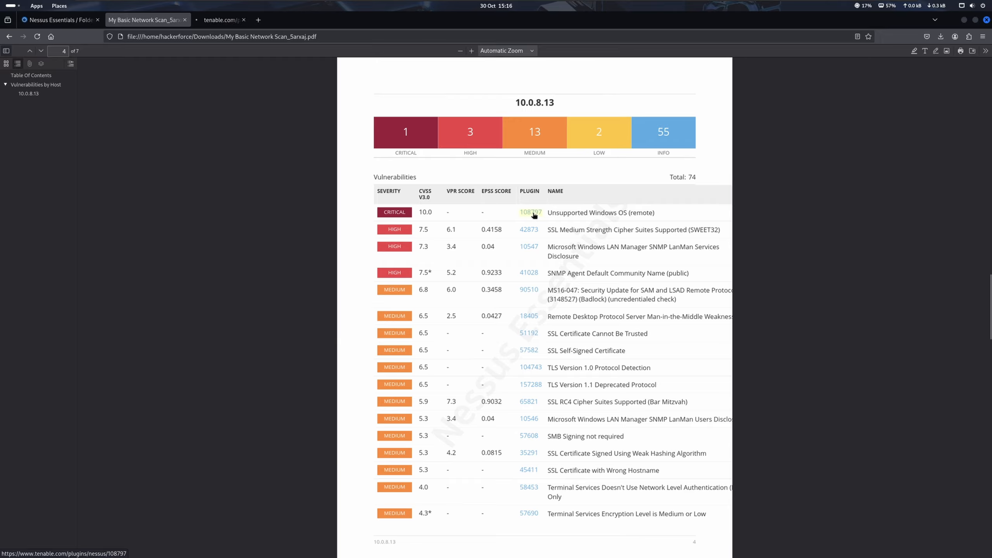
pyautogui.click(217, 21)
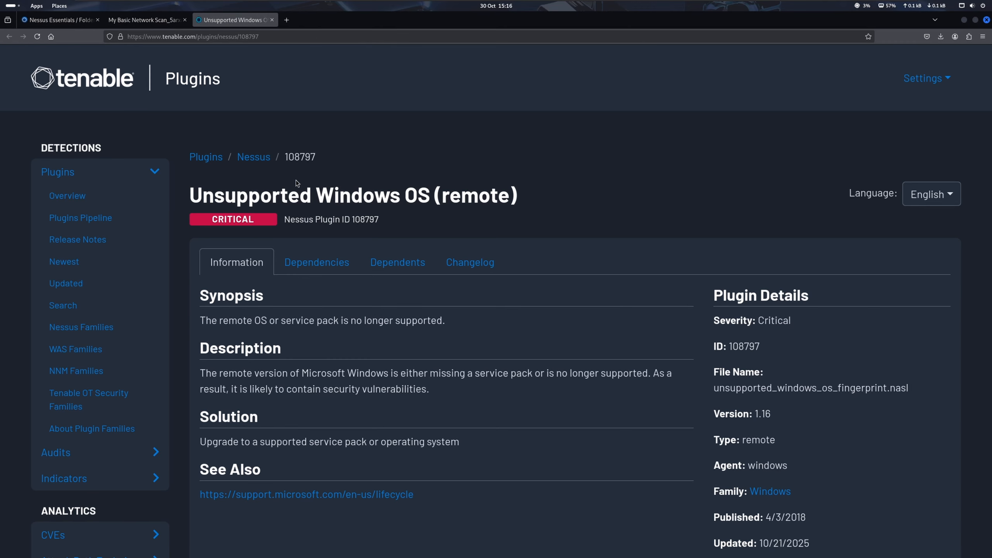
pyautogui.scroll(-3, 296, 179)
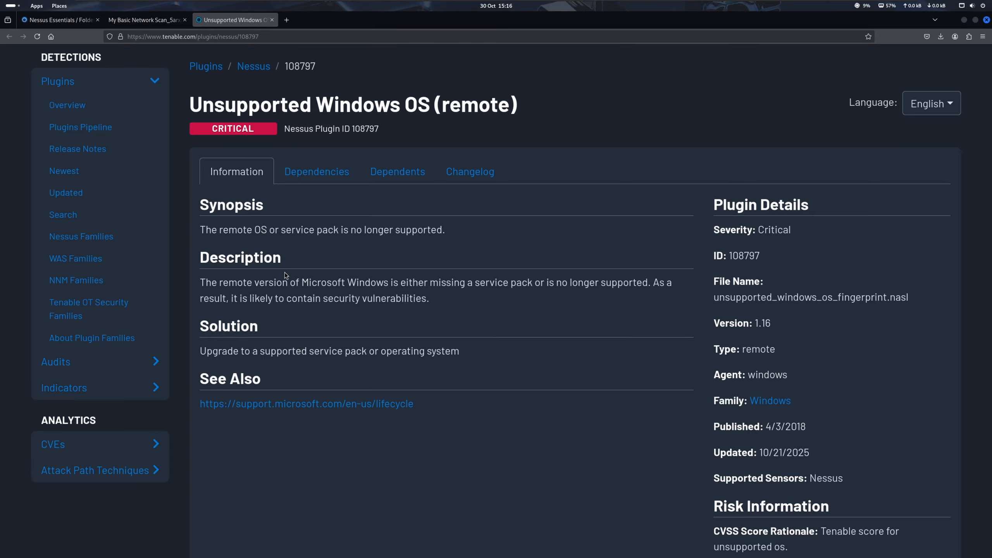
pyautogui.doubleClick(240, 326)
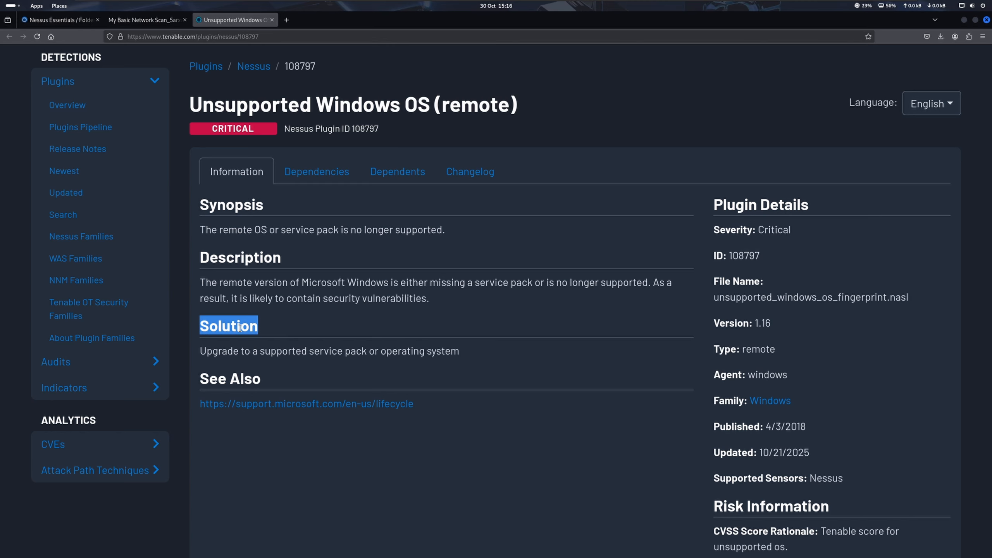
pyautogui.click(291, 332)
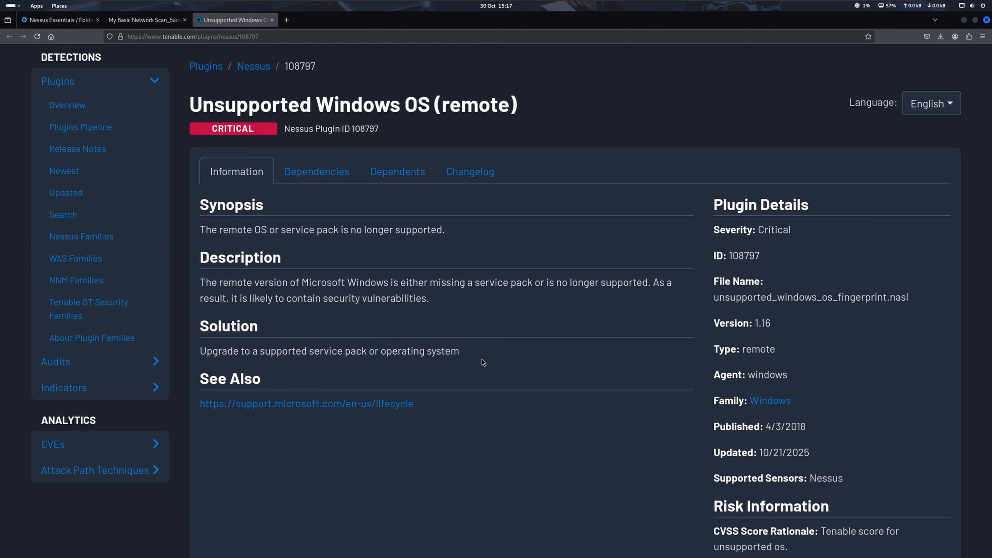
pyautogui.click(129, 24)
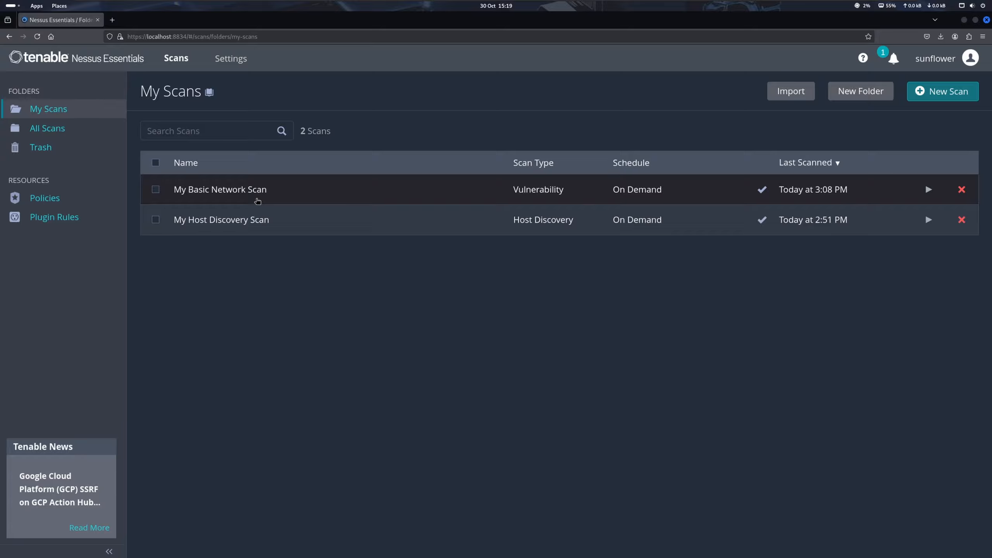
# Start a new scan and look through the available discovery, vulnerability and compliance scan templates.
pyautogui.click(942, 93)
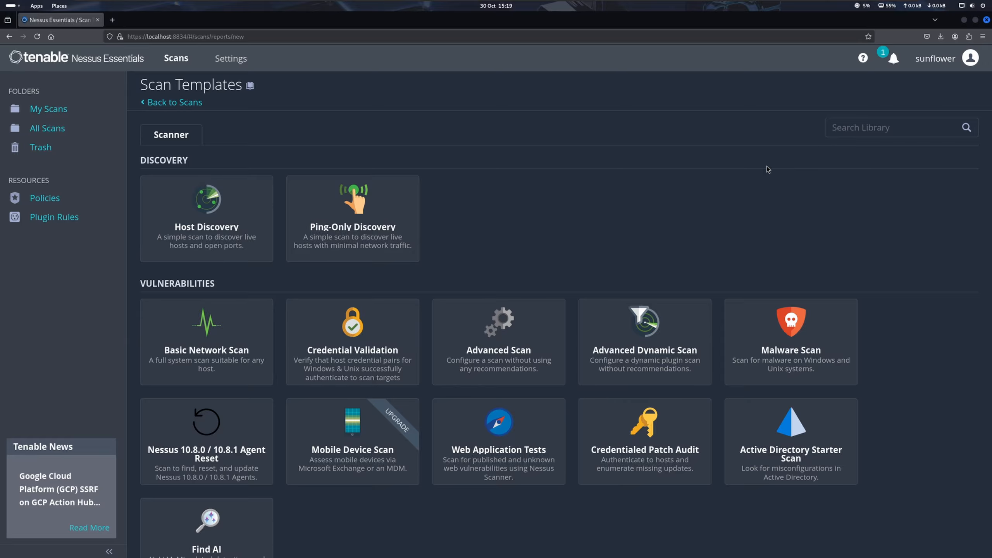
pyautogui.scroll(-2, 658, 195)
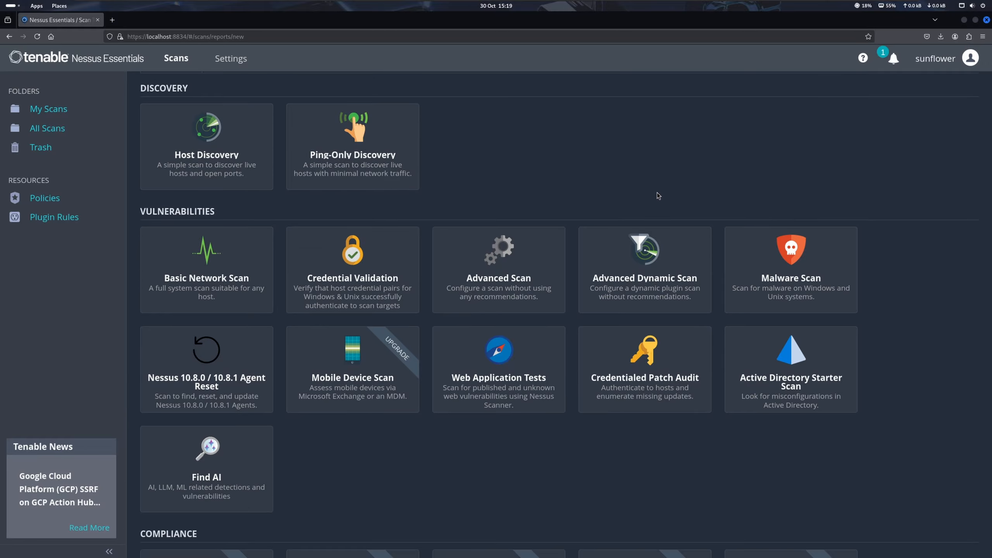
pyautogui.scroll(-2, 656, 192)
pyautogui.scroll(4, 629, 282)
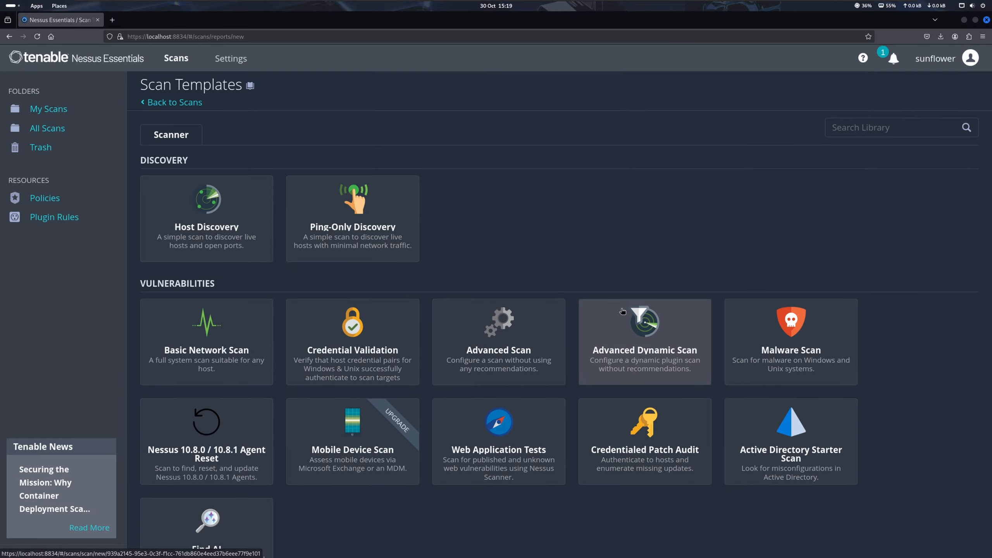
pyautogui.scroll(-8, 622, 312)
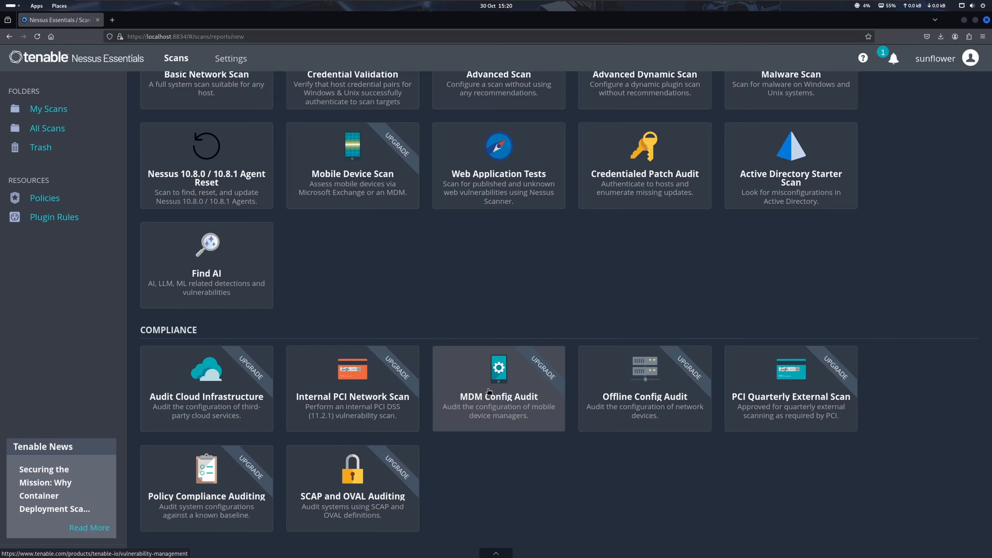
pyautogui.scroll(5, 199, 299)
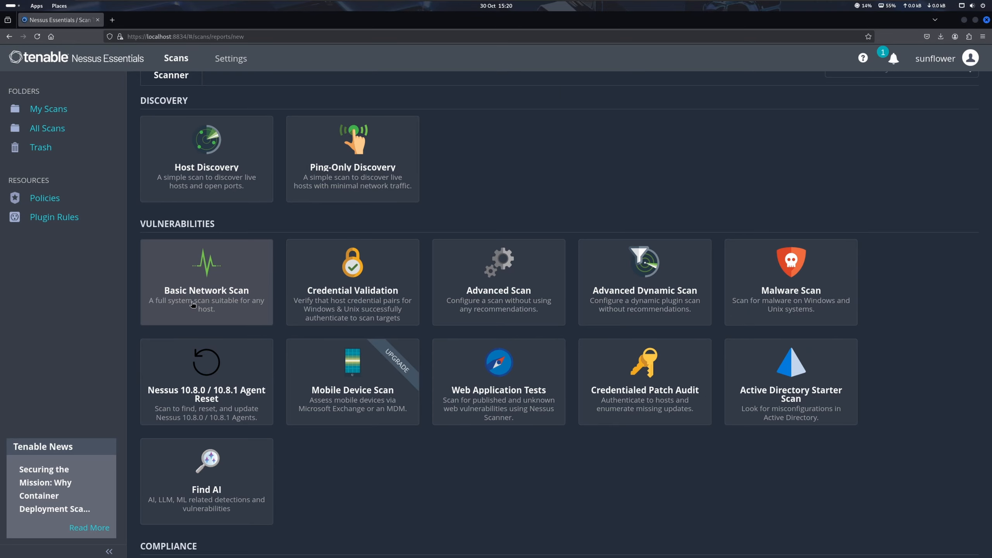
# View the setup pages of the Basic Network Scan and Advanced Scan templates, returning to the template list after each.
pyautogui.click(196, 303)
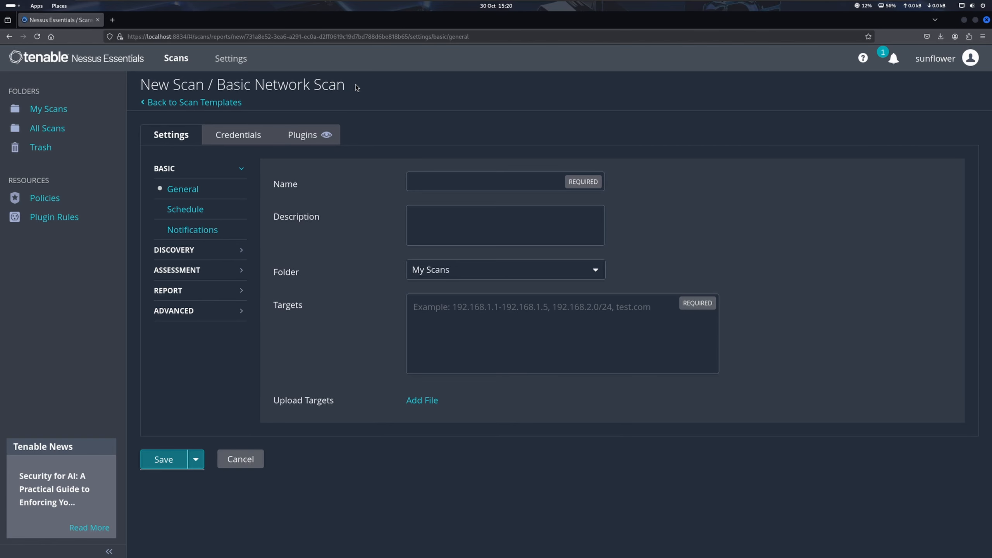
pyautogui.moveTo(140, 85); pyautogui.dragTo(343, 89)
pyautogui.click(188, 102)
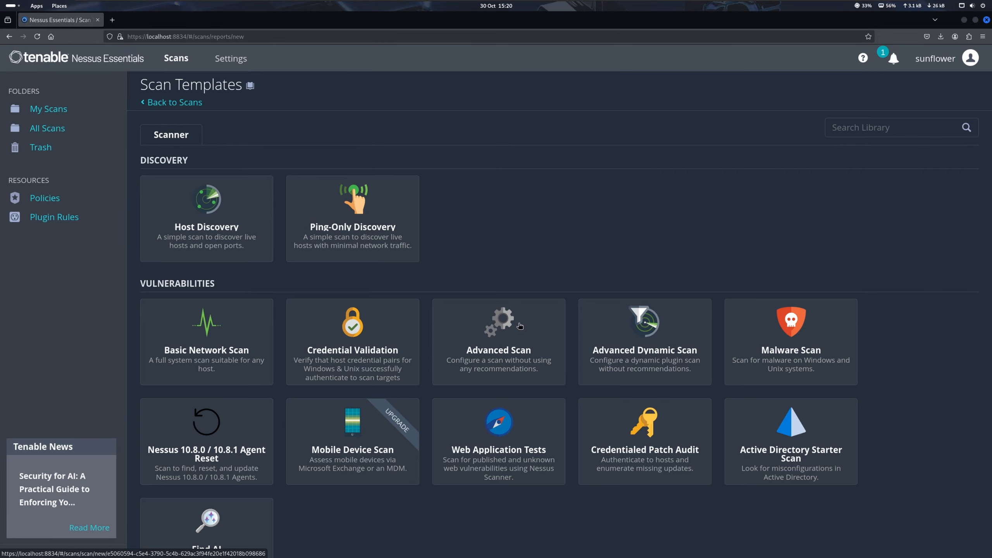
pyautogui.click(491, 339)
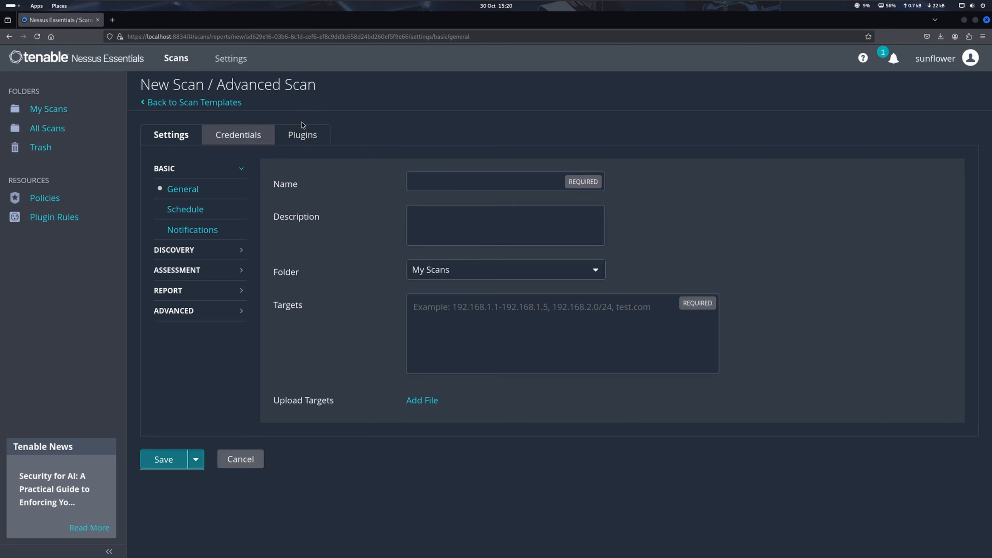
pyautogui.click(195, 104)
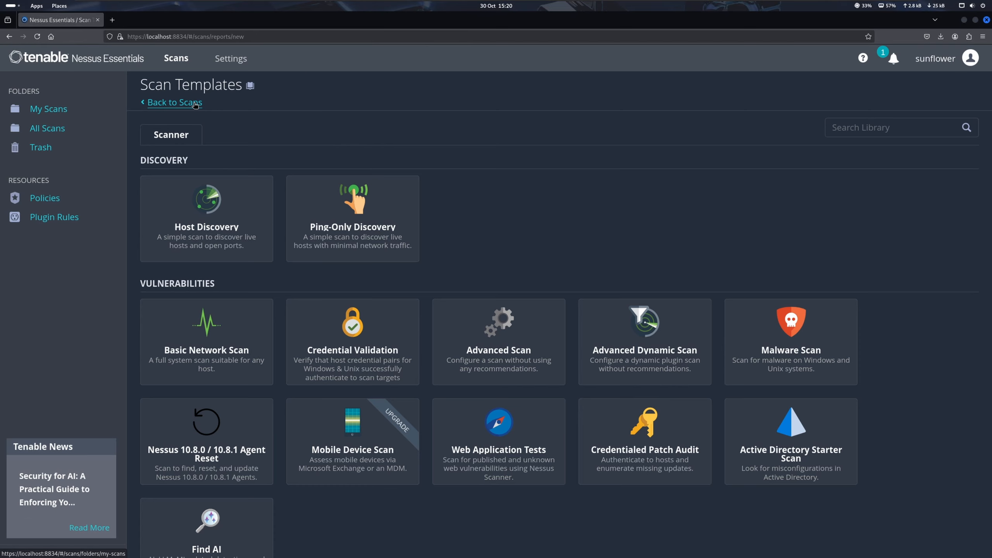
# Create a new scan from the Basic Network Scan template and name it WEB-1.
pyautogui.click(220, 323)
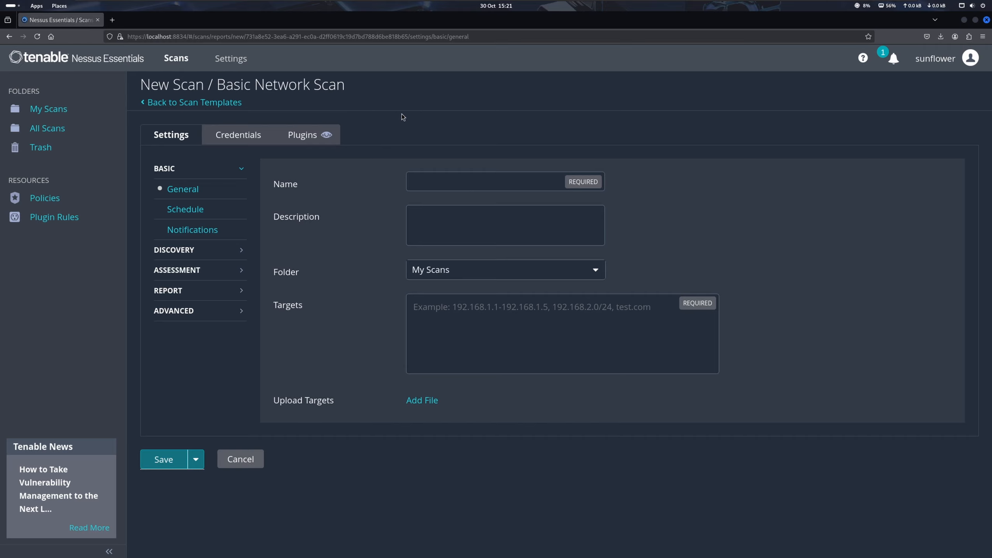
pyautogui.click(456, 178)
pyautogui.click(435, 182)
pyautogui.write('WEB')
pyautogui.write('-1')
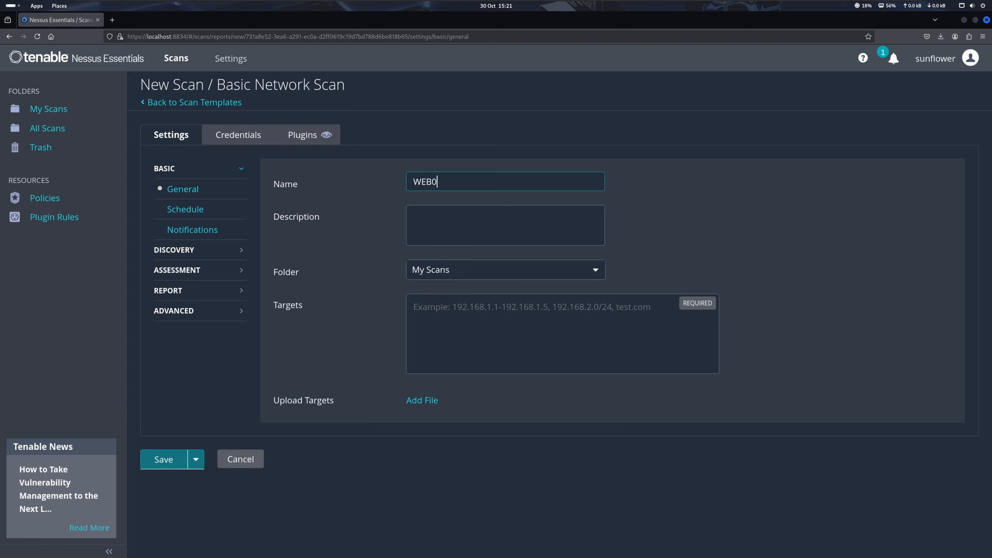
# Set the scan's target to web-1.corp-a.cloud.
pyautogui.click(475, 301)
pyautogui.write('WEB')
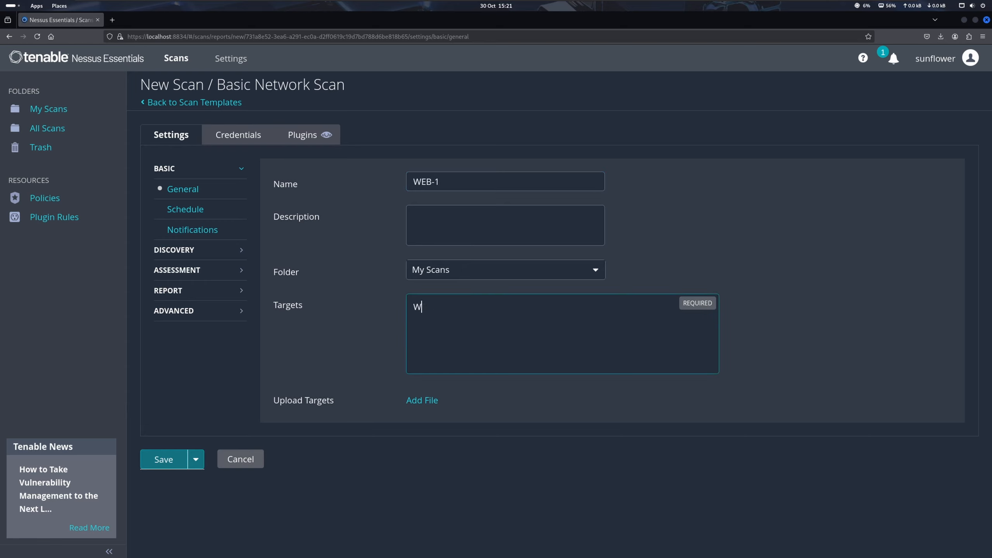
pyautogui.press('BackSpace')
pyautogui.press('BackSpace')
pyautogui.press('BackSpace')
pyautogui.write('web-1')
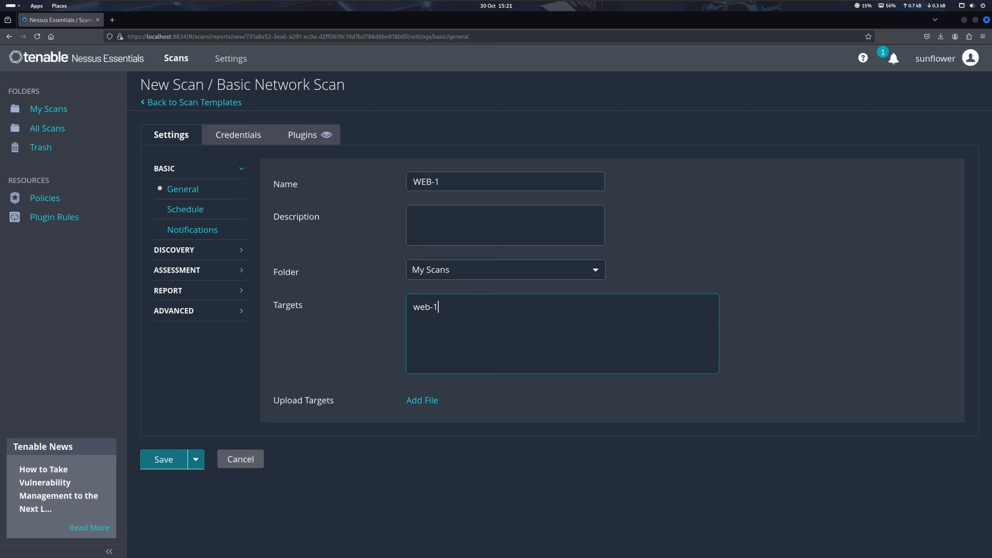
pyautogui.write('.corp-a.cloud')
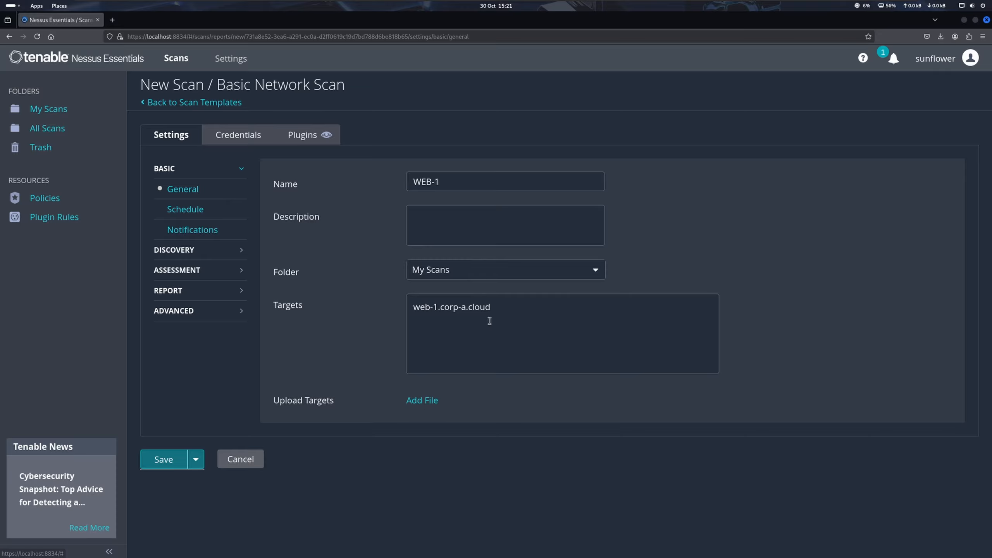
# Look at the target file upload and cancel it, and keep My Scans as the scan's folder.
pyautogui.click(418, 403)
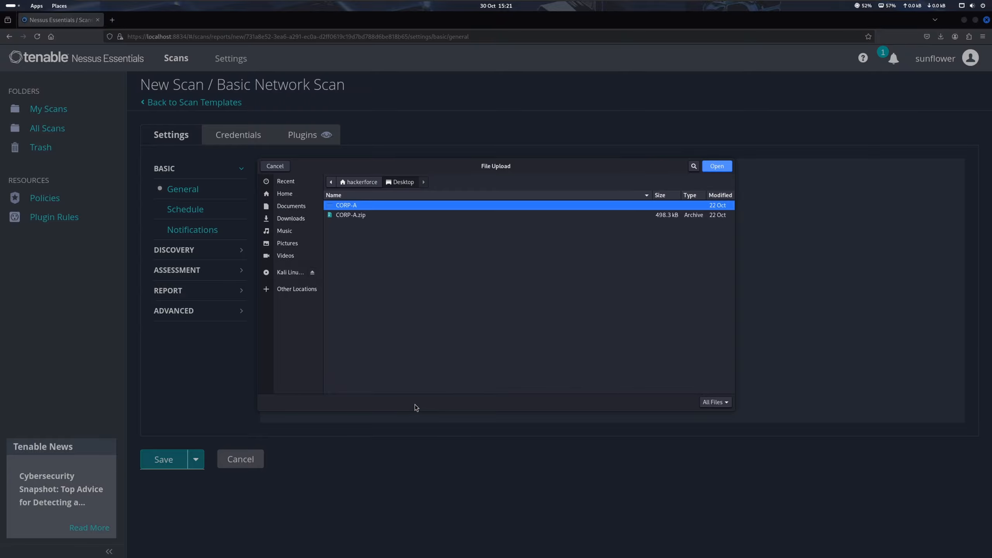
pyautogui.click(279, 168)
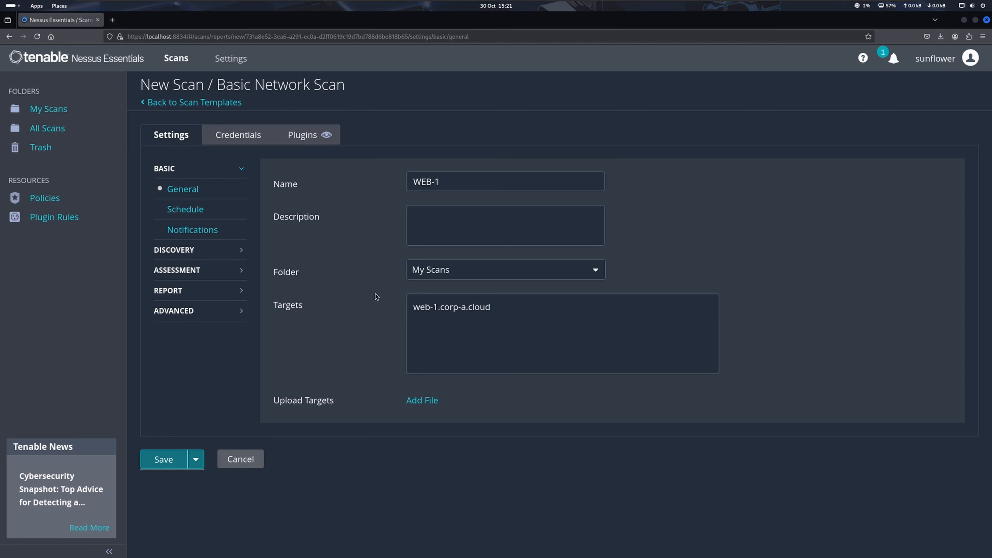
pyautogui.click(441, 213)
pyautogui.click(468, 278)
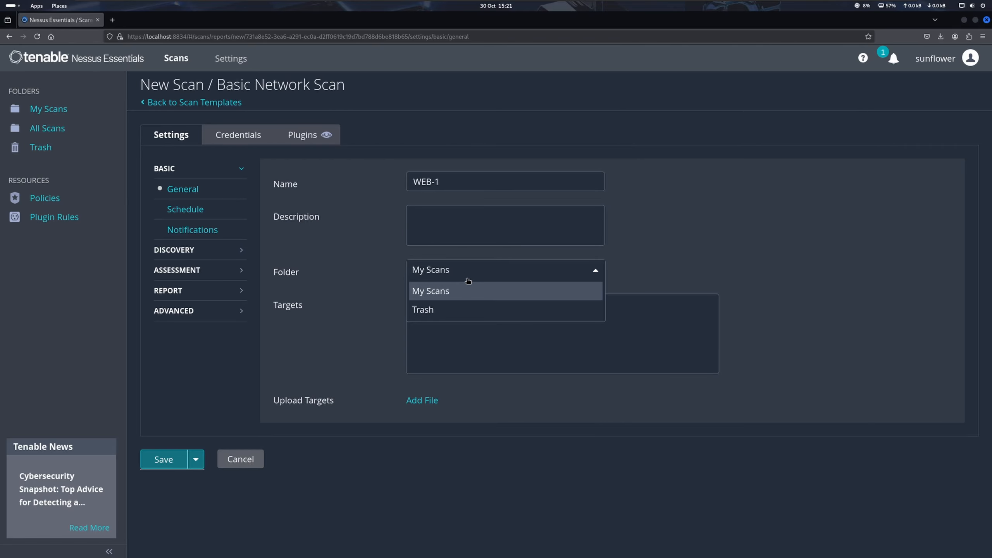
pyautogui.click(480, 295)
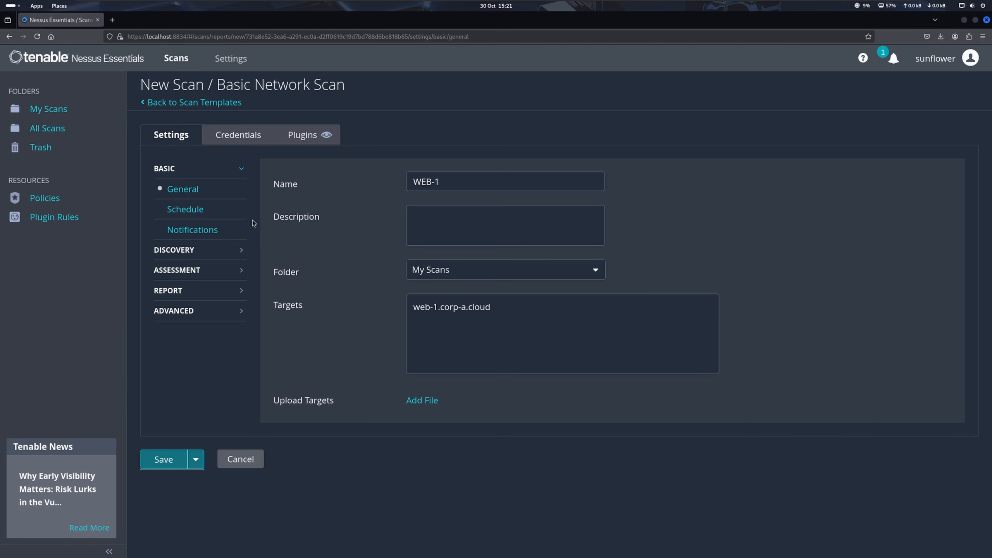
# Enable the scan's schedule to view its frequency, start and timezone options, and disable it again.
pyautogui.click(199, 215)
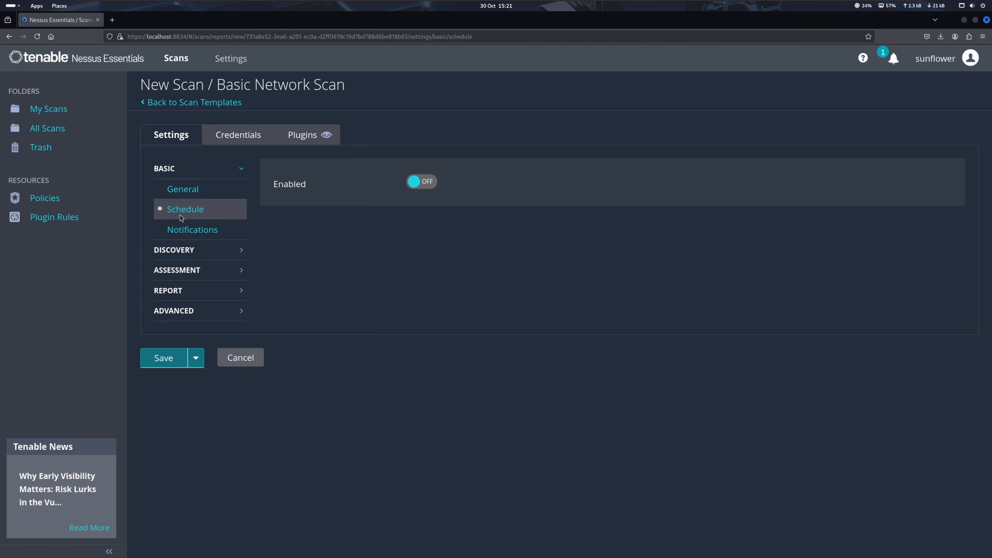
pyautogui.click(436, 184)
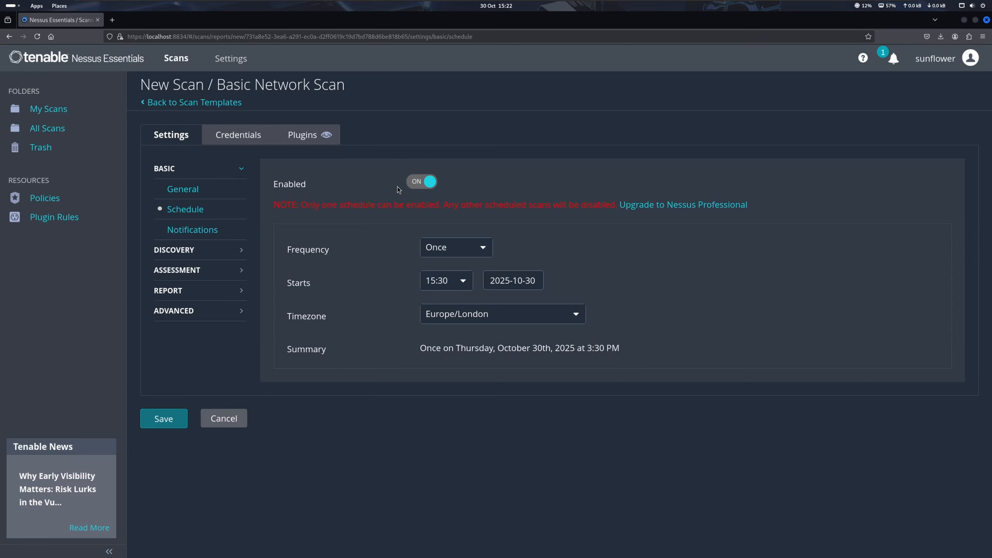
pyautogui.click(414, 183)
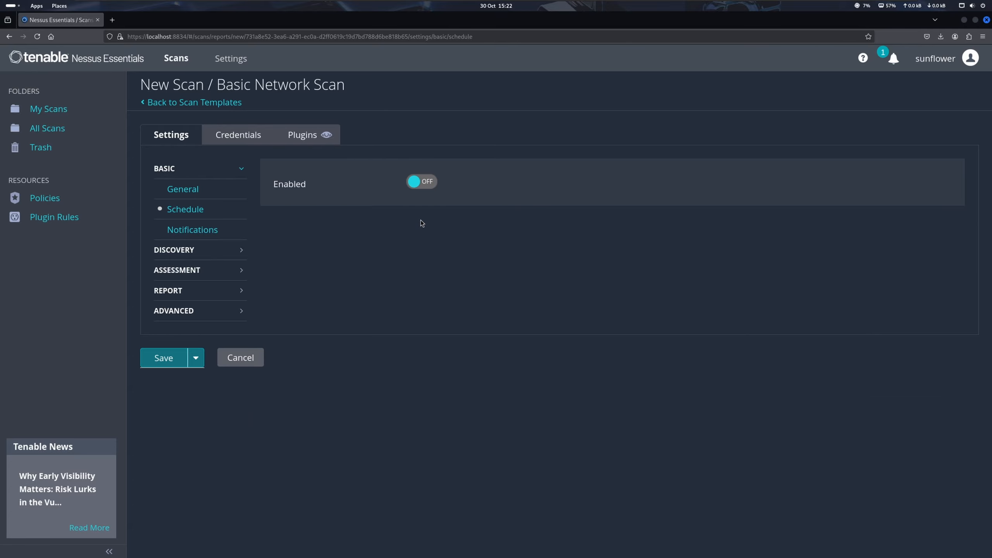
# View the scan's notification settings and open the linked SMTP server configuration to examine its fields.
pyautogui.click(174, 230)
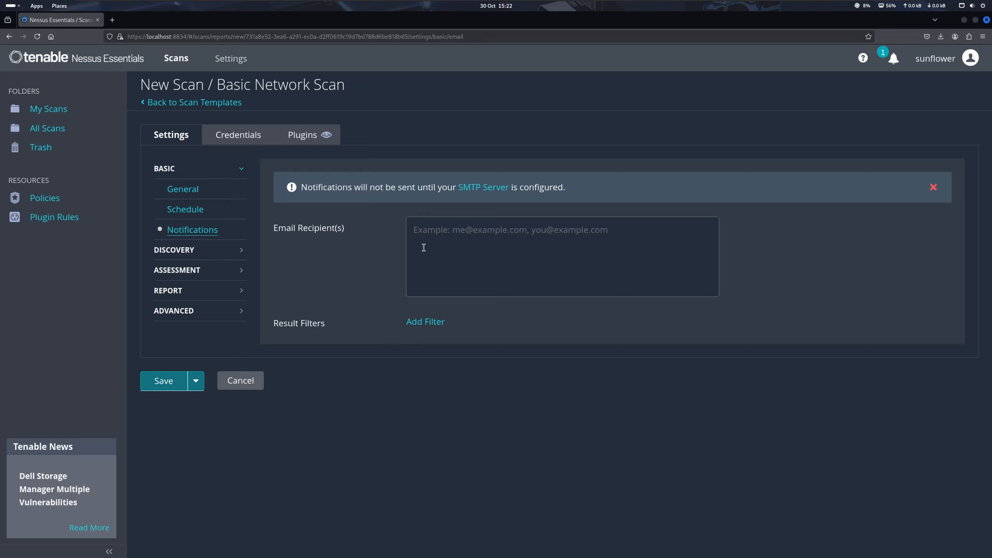
pyautogui.click(485, 194)
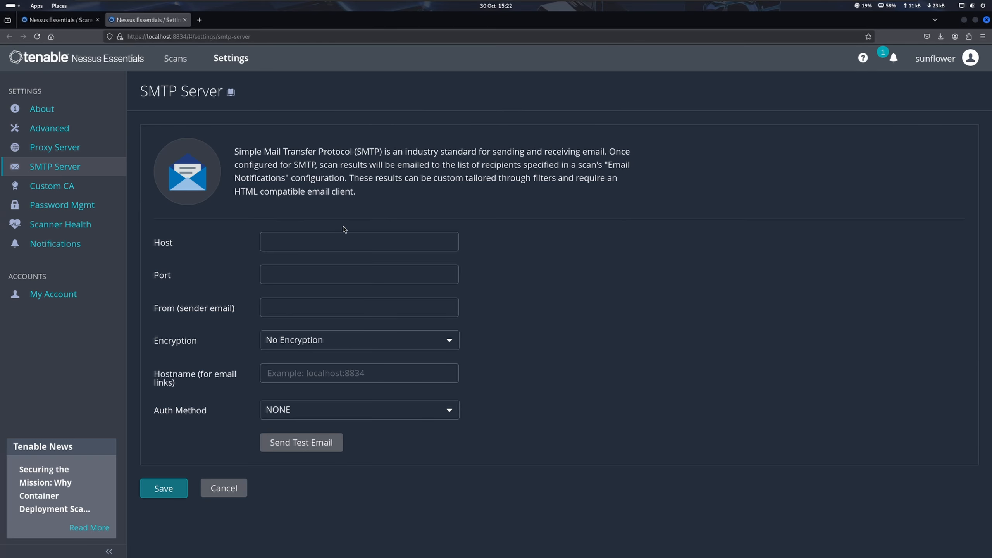
pyautogui.click(306, 280)
pyautogui.tripleClick(213, 313)
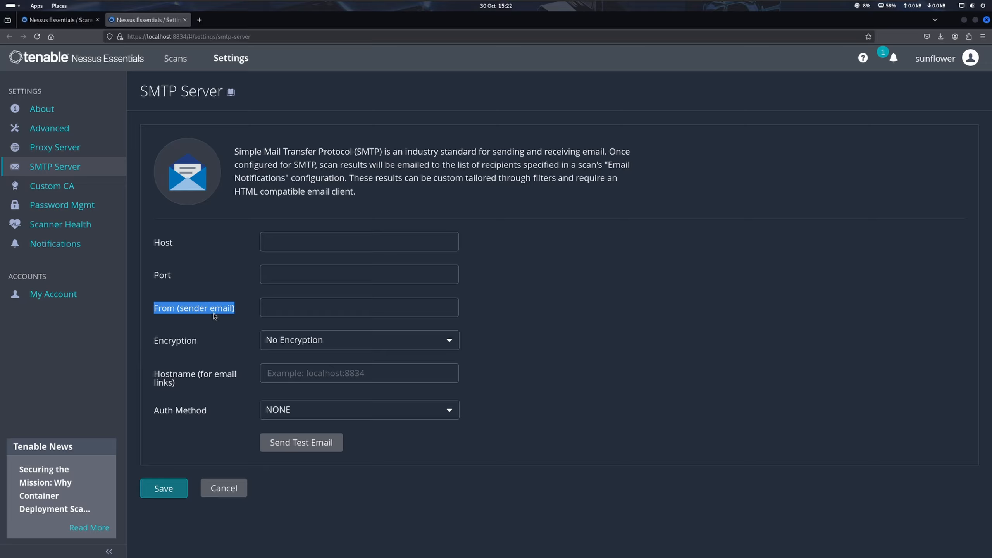
pyautogui.click(304, 312)
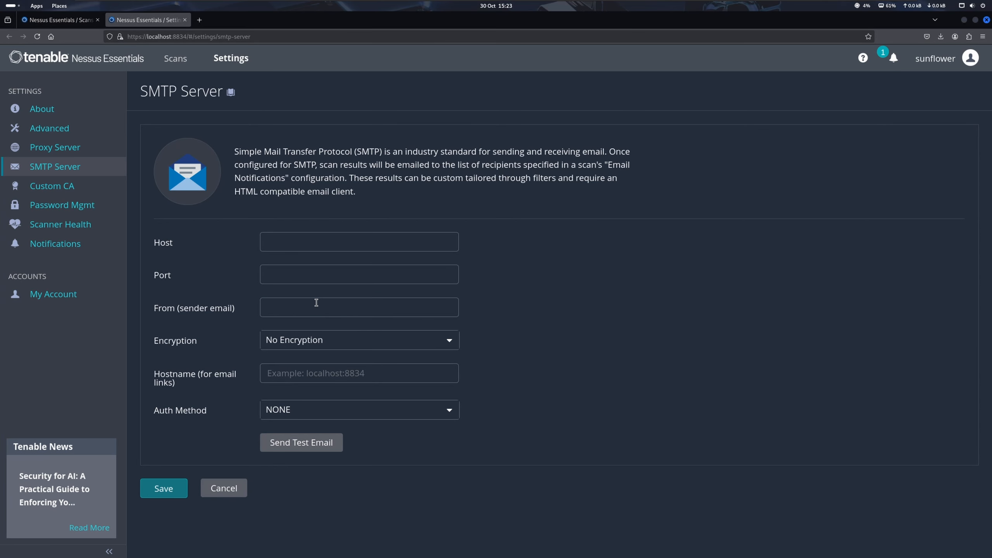
# Search the web for sparkpost and skim the results, and return to the new scan's general settings.
pyautogui.click(199, 19)
pyautogui.write('sp')
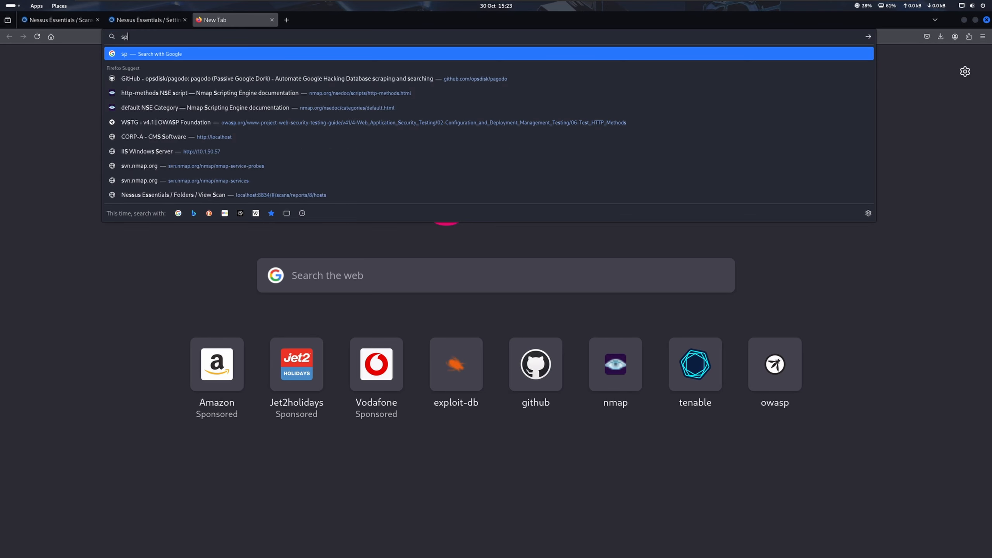
pyautogui.write('arkpost')
pyautogui.press('Return')
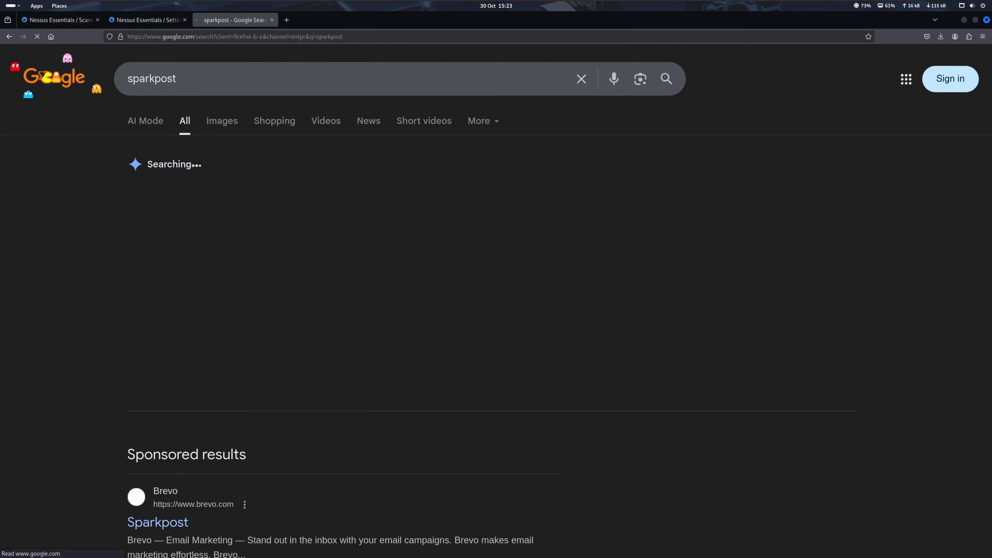
pyautogui.scroll(-2, 198, 232)
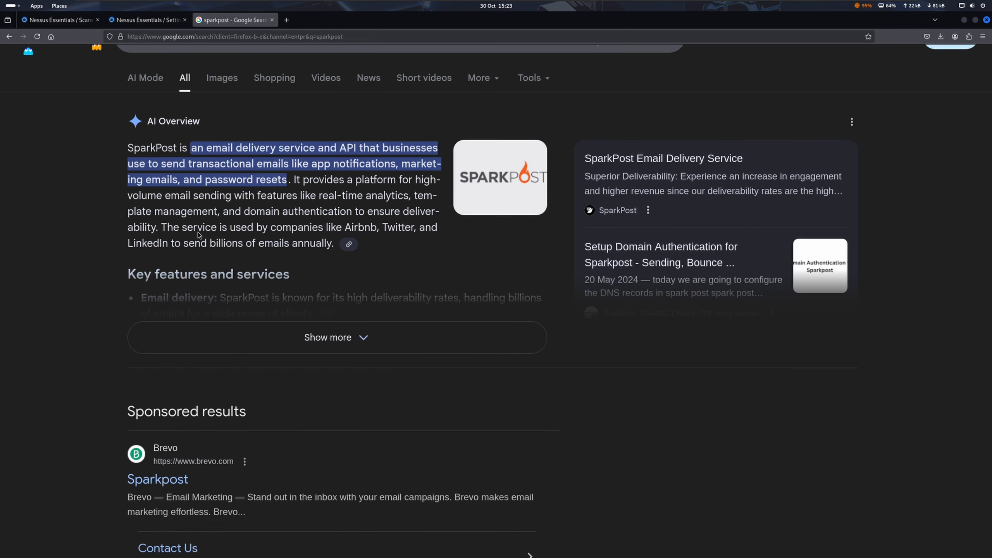
pyautogui.scroll(-10, 198, 232)
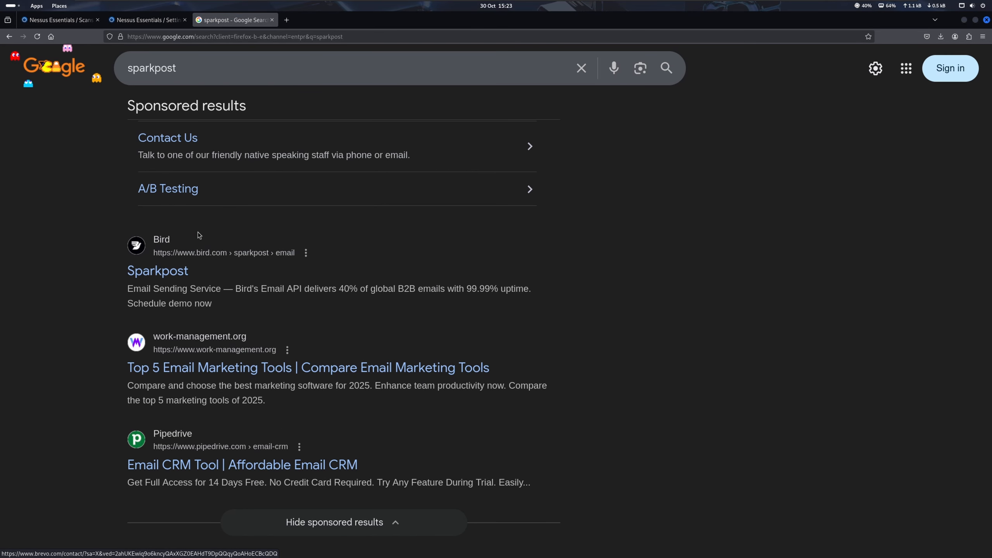
pyautogui.click(272, 20)
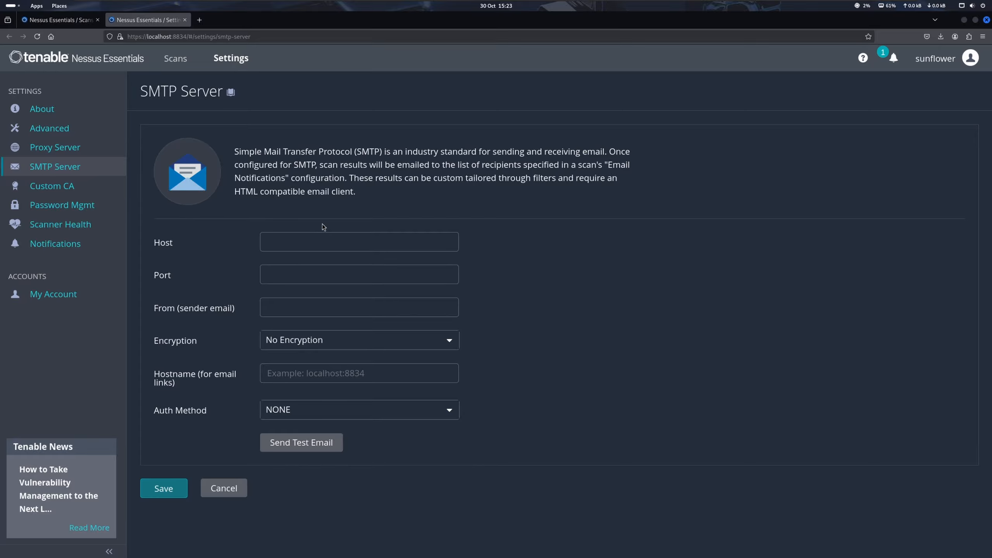
pyautogui.hotkey('ctrl', 'w')
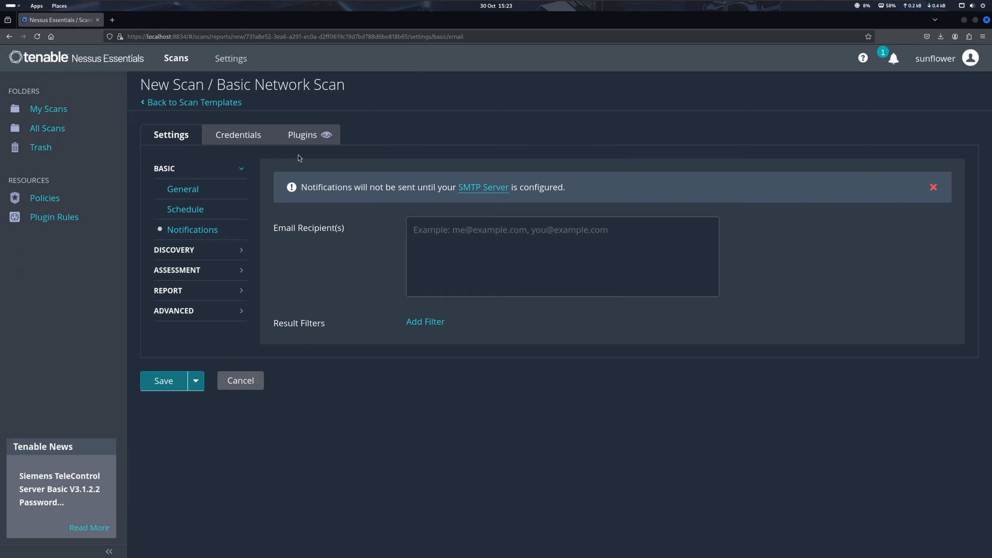
pyautogui.click(194, 190)
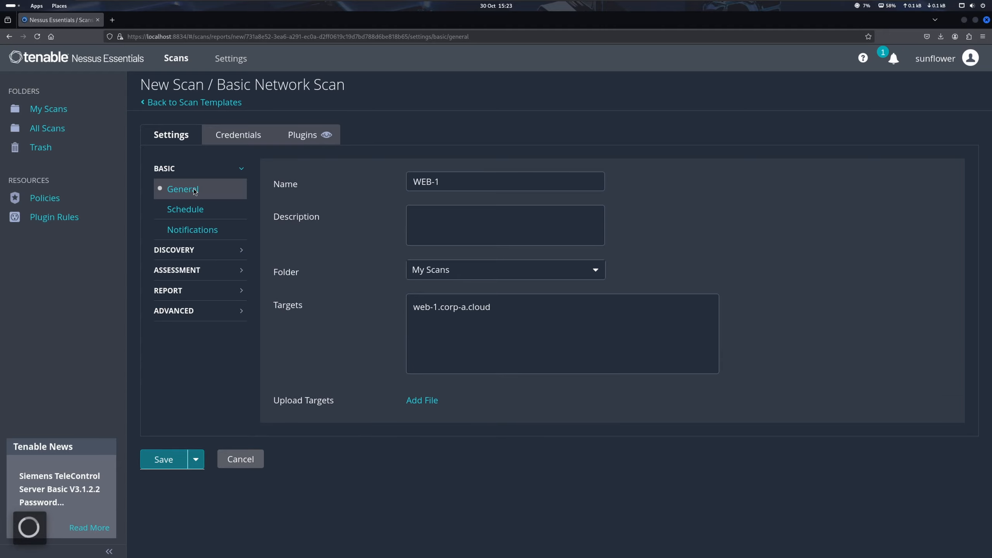
# Set the discovery scan type to Custom.
pyautogui.click(198, 255)
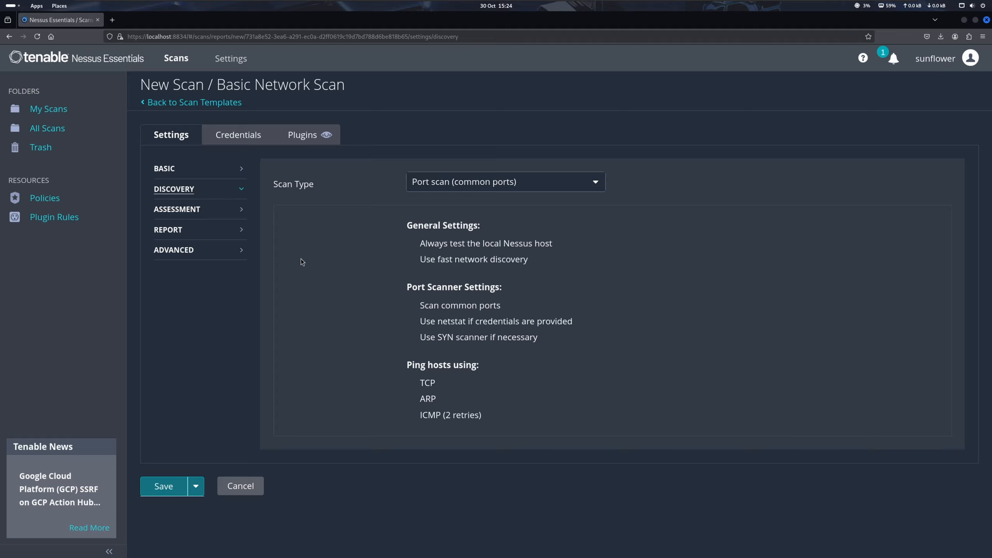
pyautogui.click(492, 186)
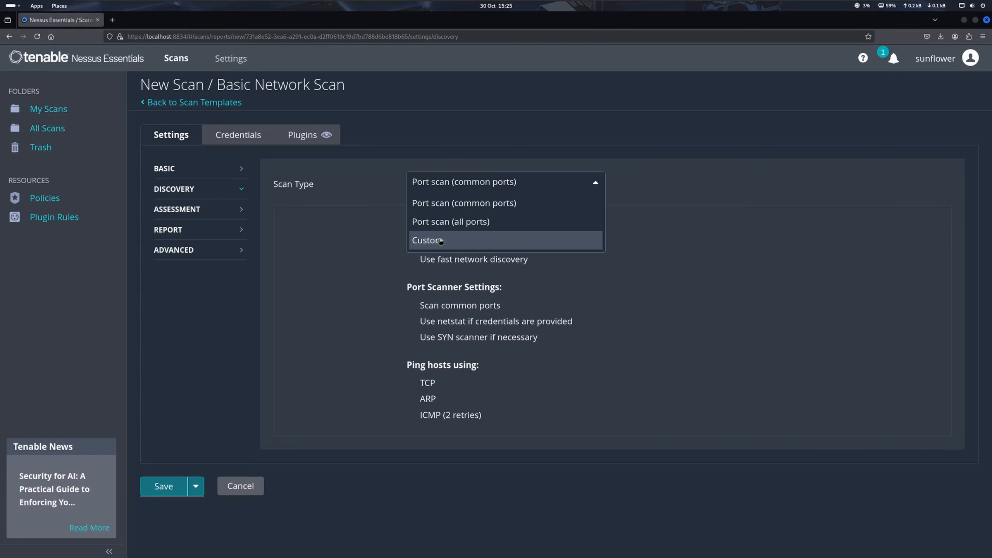
pyautogui.click(441, 241)
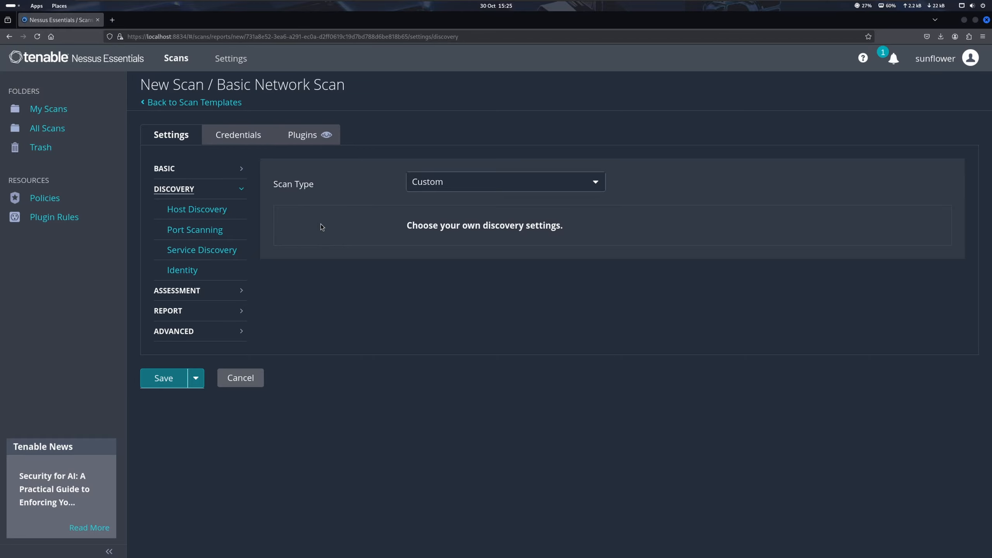
# Enable the UDP network port scanner in the port scanning settings and read its description.
pyautogui.click(214, 232)
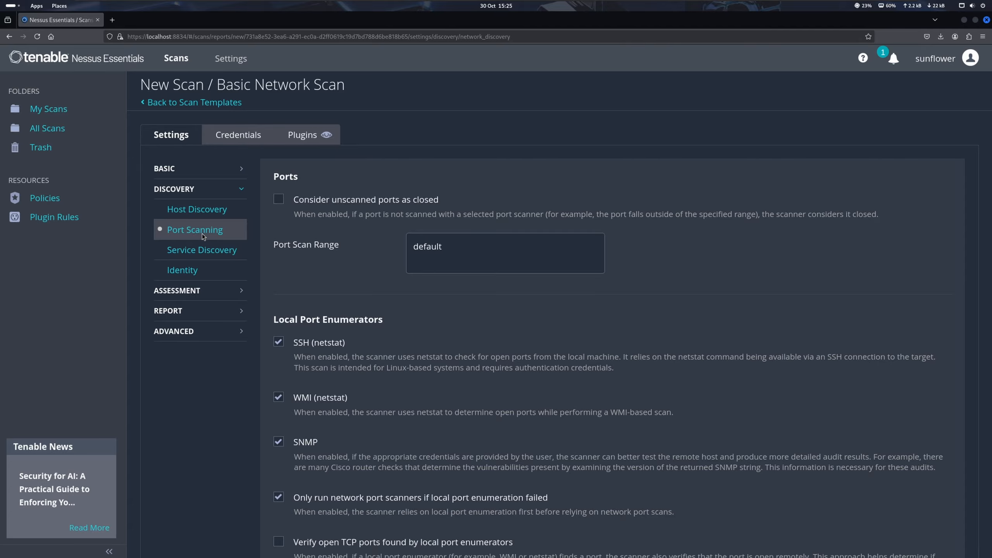
pyautogui.scroll(-8, 273, 269)
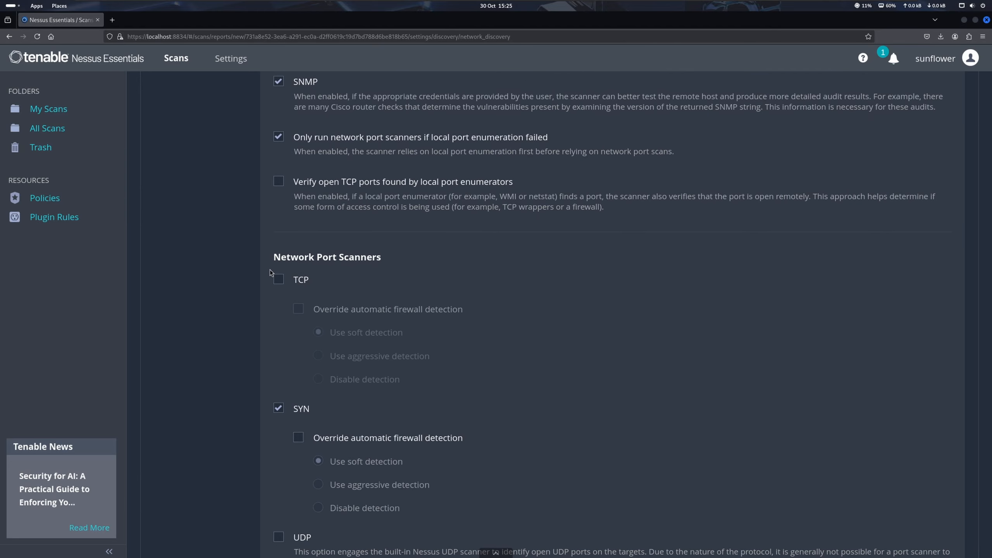
pyautogui.scroll(-3, 270, 273)
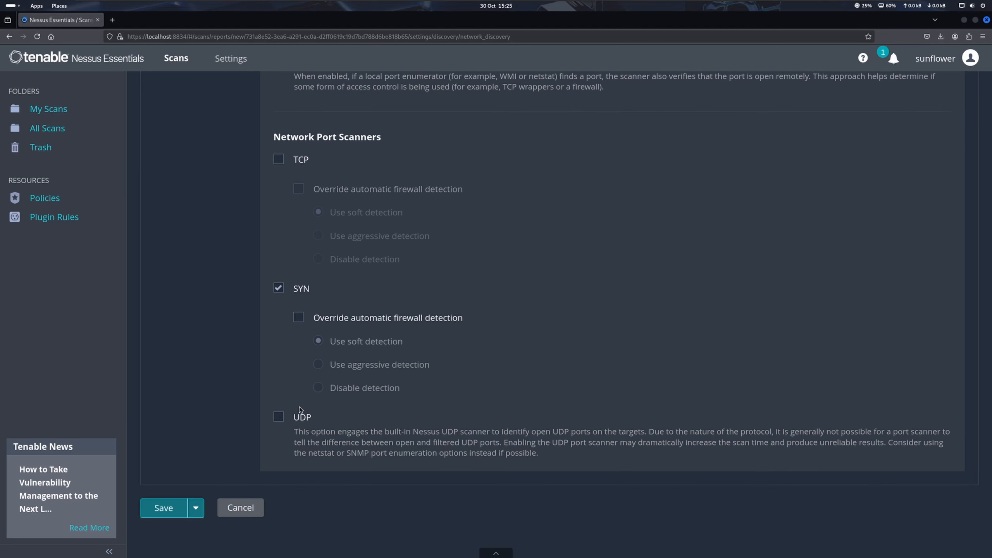
pyautogui.click(277, 418)
pyautogui.moveTo(294, 432); pyautogui.dragTo(529, 432)
pyautogui.moveTo(567, 432); pyautogui.dragTo(647, 431)
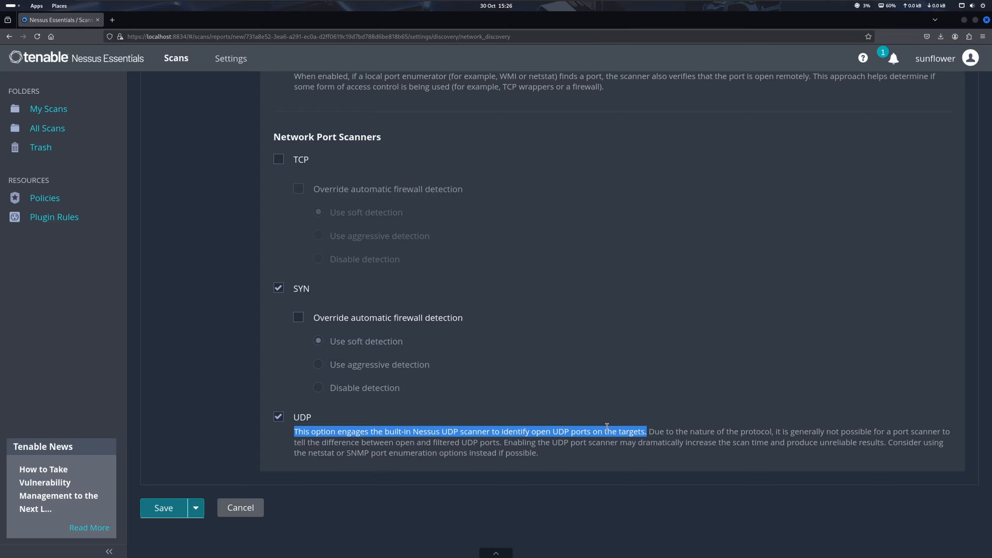
pyautogui.click(352, 261)
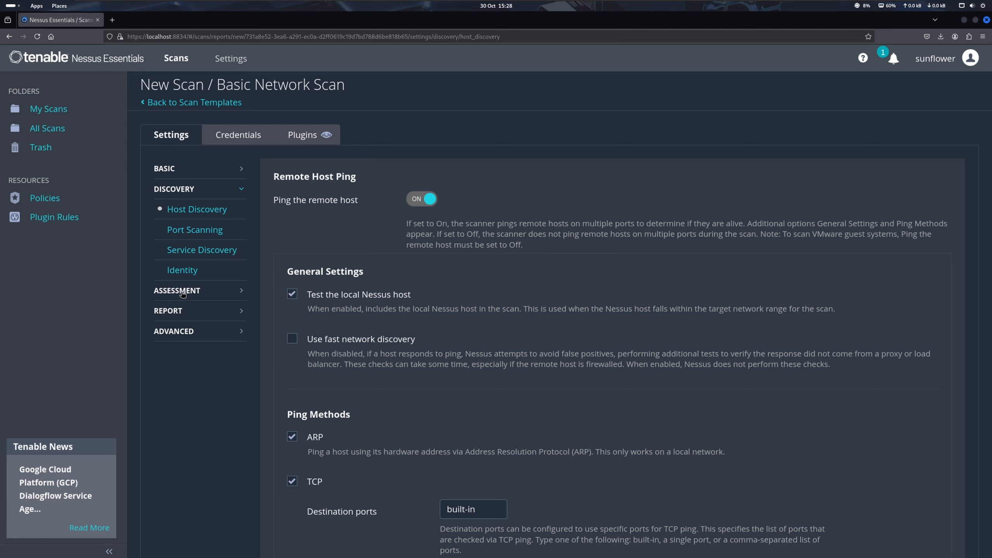
# Try the Custom assessment scan type and look through its general, brute force and Windows settings.
pyautogui.click(180, 293)
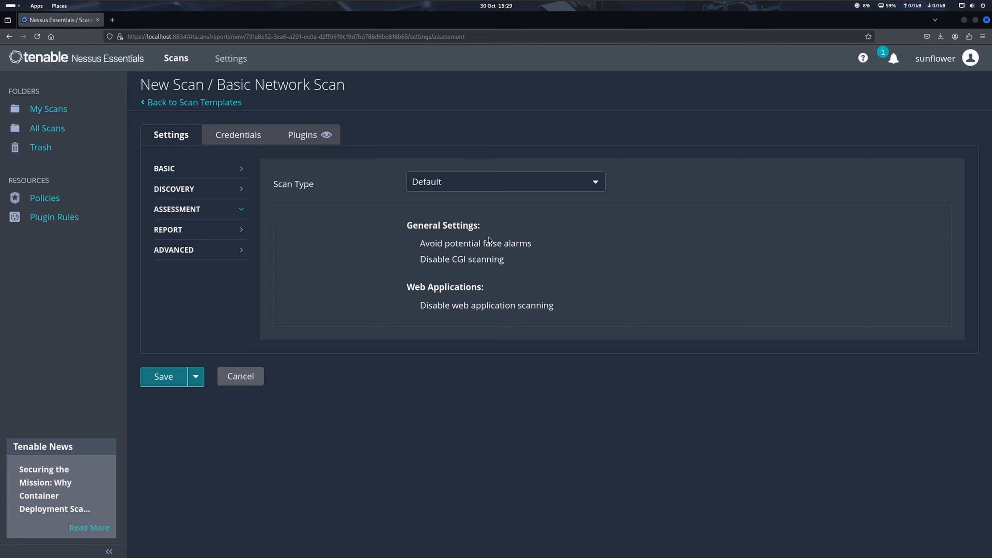
pyautogui.click(451, 187)
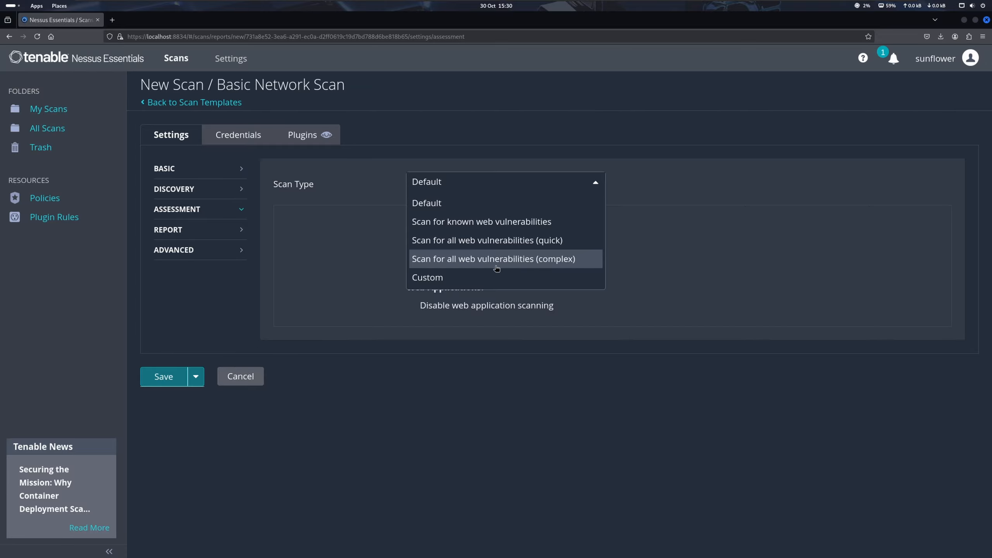
pyautogui.click(438, 278)
pyautogui.click(195, 232)
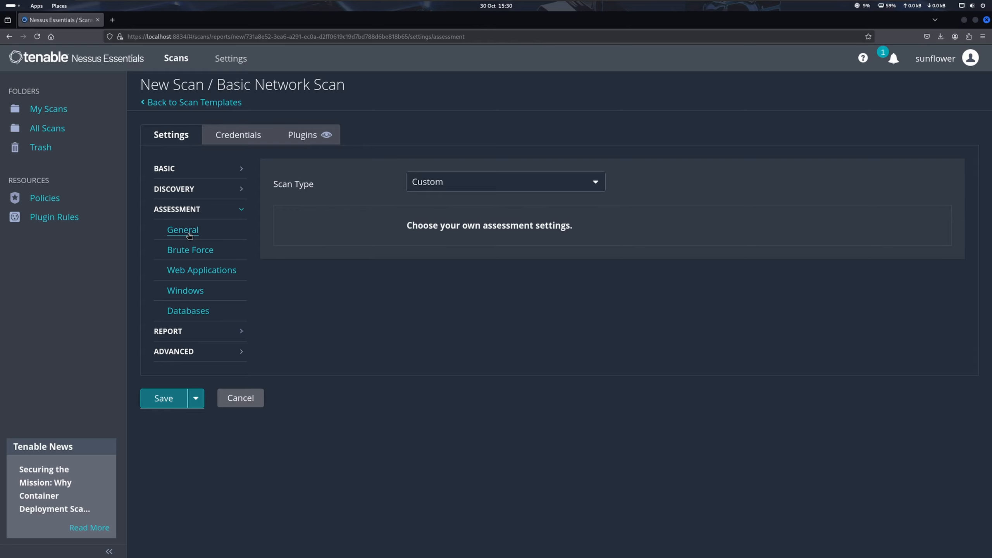
pyautogui.click(217, 250)
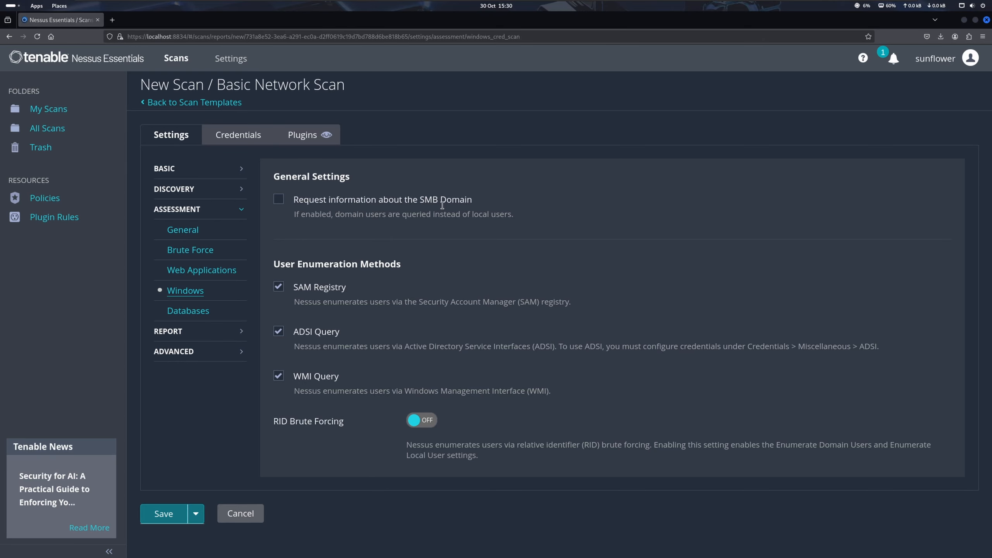
pyautogui.click(189, 233)
# Set the assessment scan type to Scan for all web vulnerabilities (complex).
pyautogui.click(179, 209)
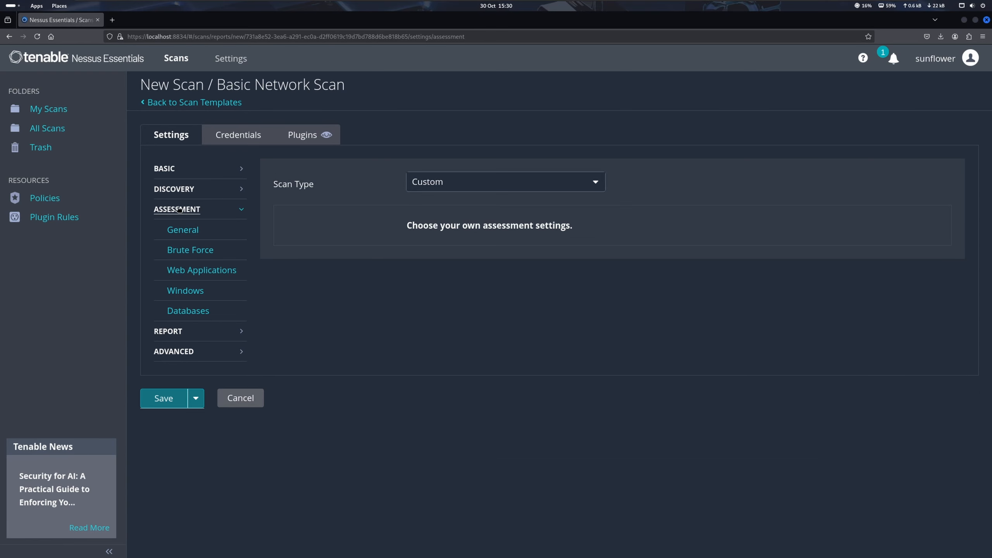
pyautogui.click(473, 185)
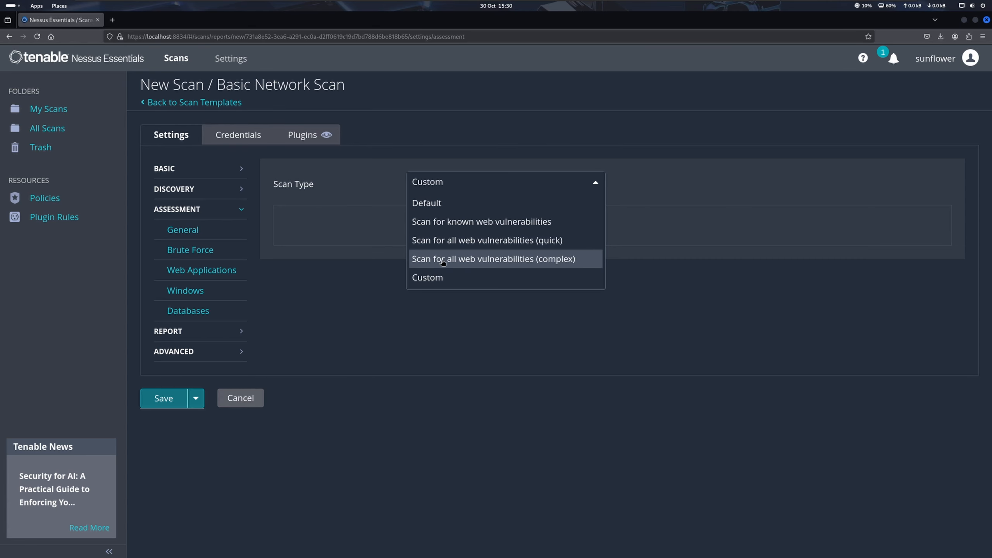
pyautogui.click(533, 262)
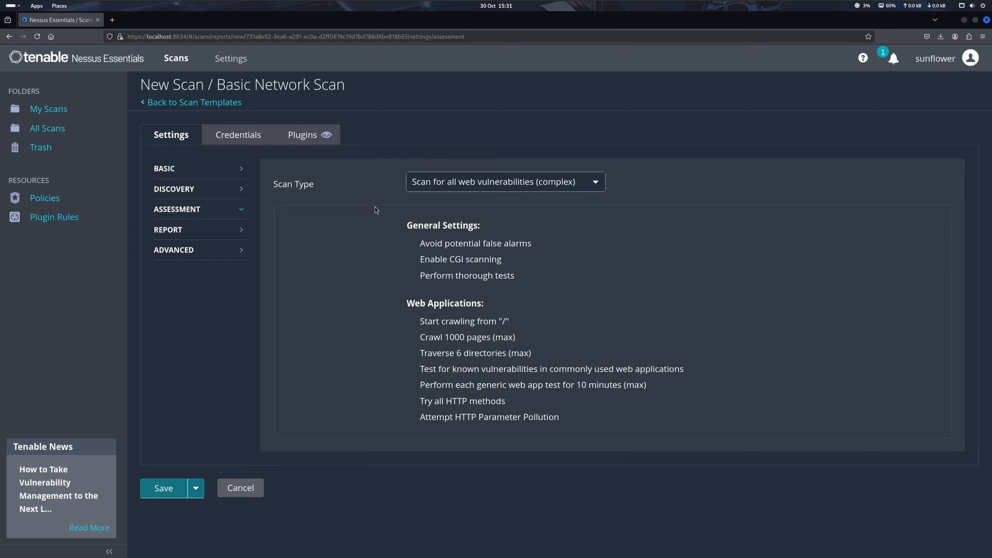
# Look through the scan's report settings for processing and output.
pyautogui.click(172, 230)
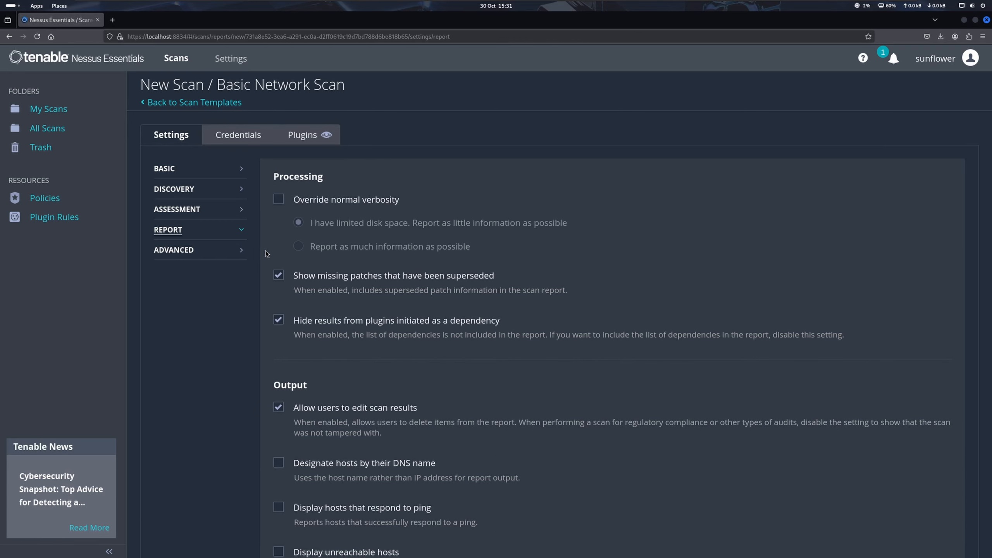
pyautogui.scroll(-3, 265, 251)
pyautogui.scroll(3, 265, 251)
pyautogui.scroll(-2, 265, 253)
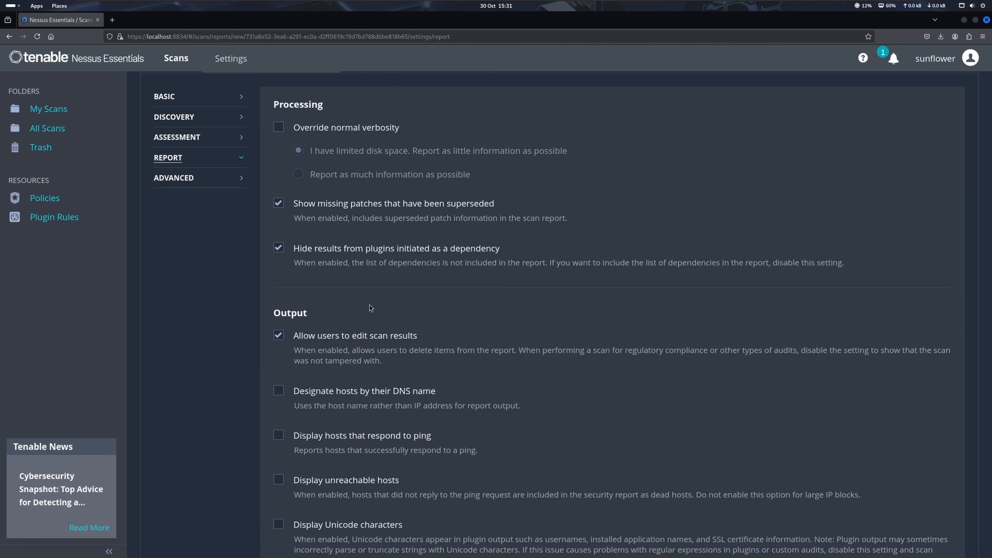
# Set the advanced scan type to Custom and open its general settings.
pyautogui.click(196, 179)
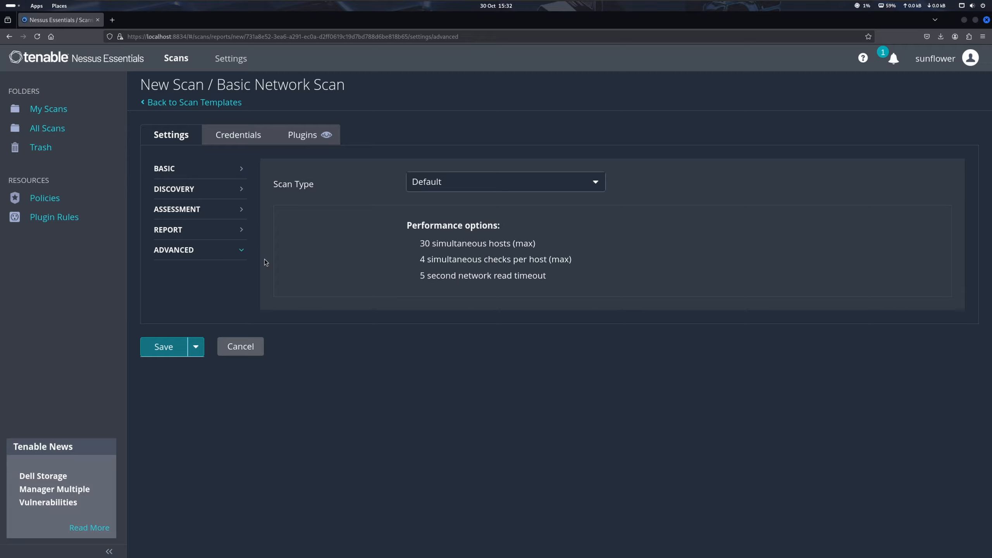
pyautogui.click(483, 187)
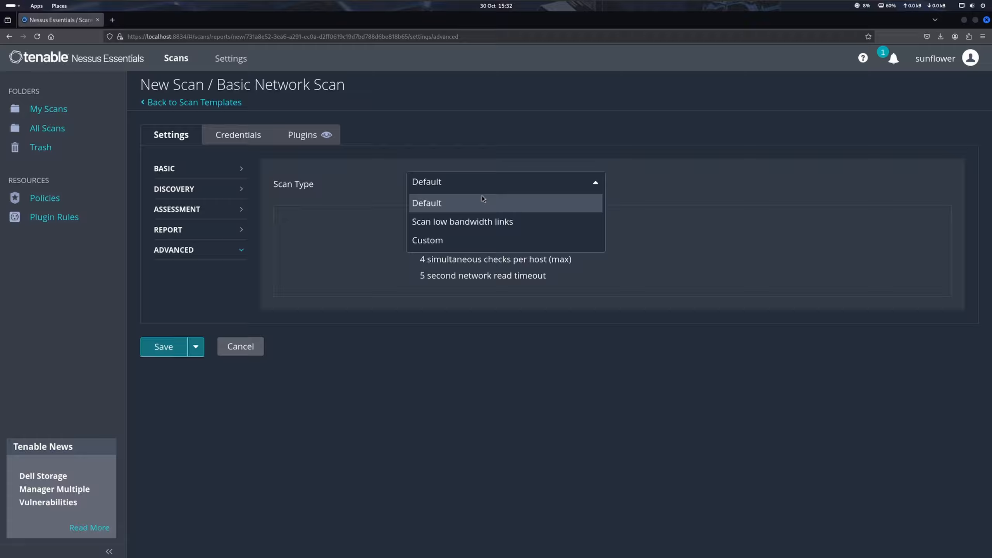
pyautogui.click(456, 249)
pyautogui.click(183, 270)
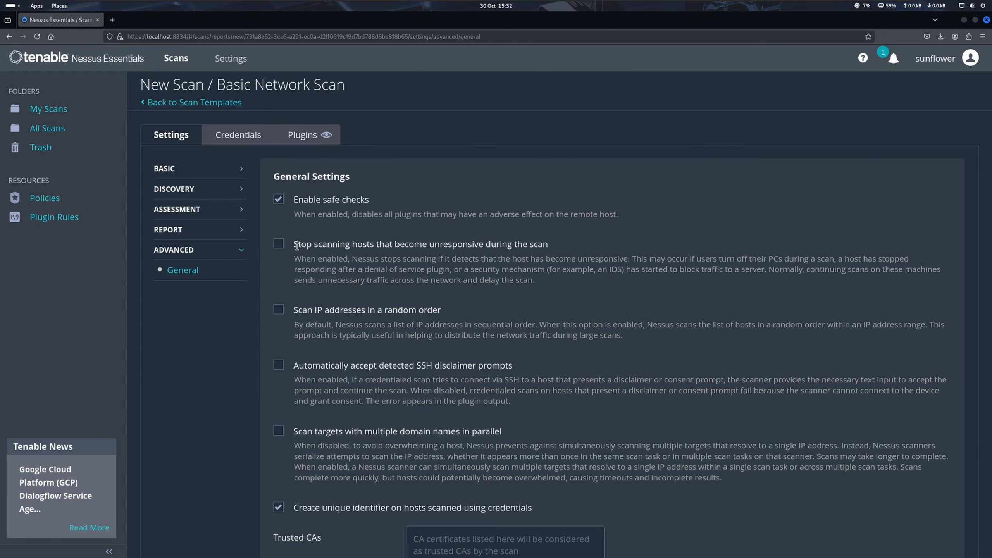
# Enable stopping the scan of hosts that become unresponsive during the scan.
pyautogui.moveTo(297, 246); pyautogui.dragTo(534, 247)
pyautogui.tripleClick(533, 246)
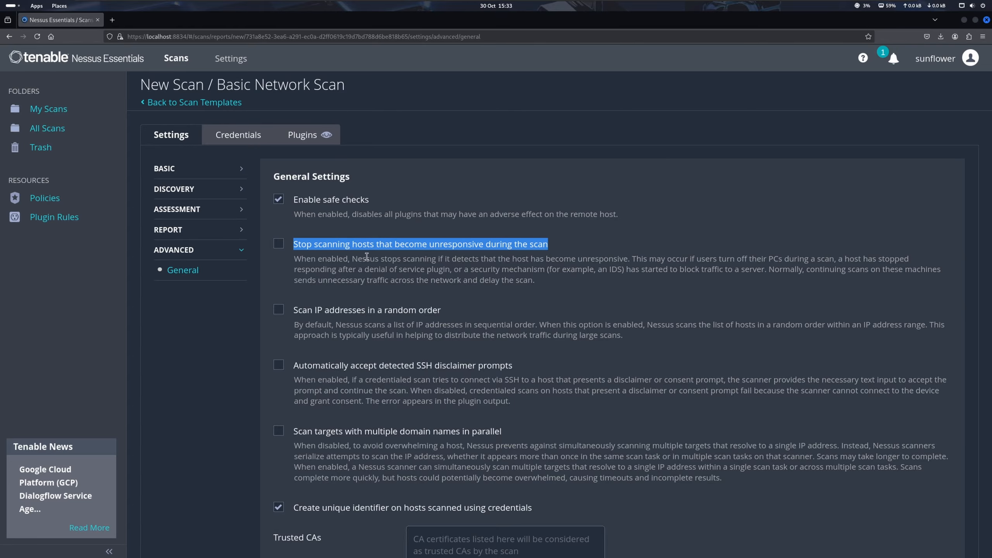
pyautogui.click(279, 244)
pyautogui.click(280, 261)
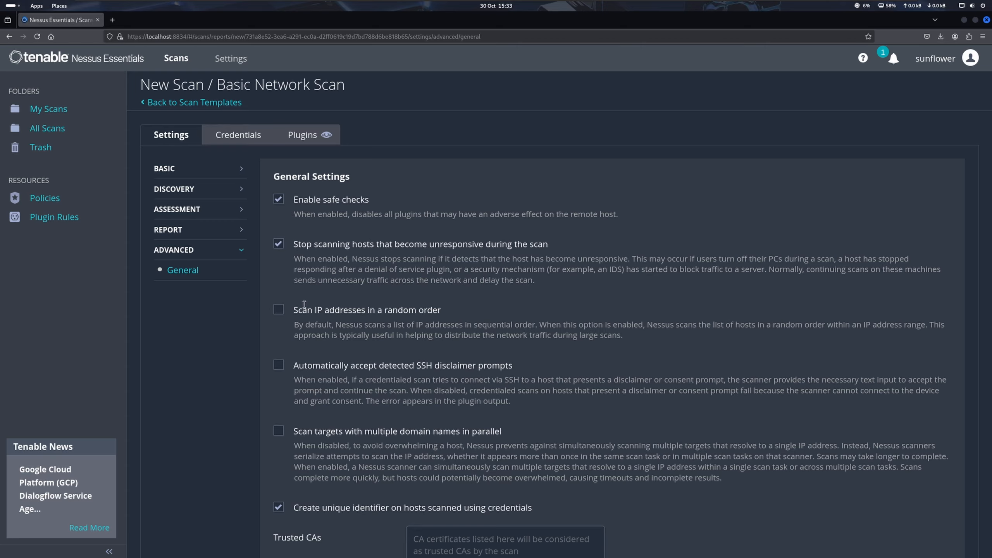
# Look through the remaining advanced general settings, including random IP order, performance, Unix find, Windows file search, debug and vulnerability options.
pyautogui.moveTo(294, 310); pyautogui.dragTo(312, 310)
pyautogui.tripleClick(326, 309)
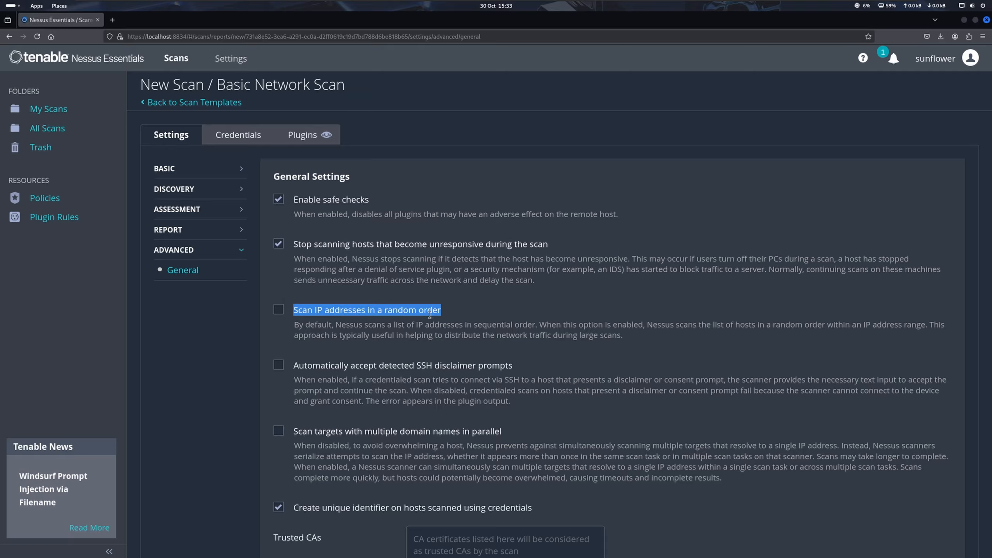
pyautogui.click(465, 315)
pyautogui.scroll(-2, 274, 321)
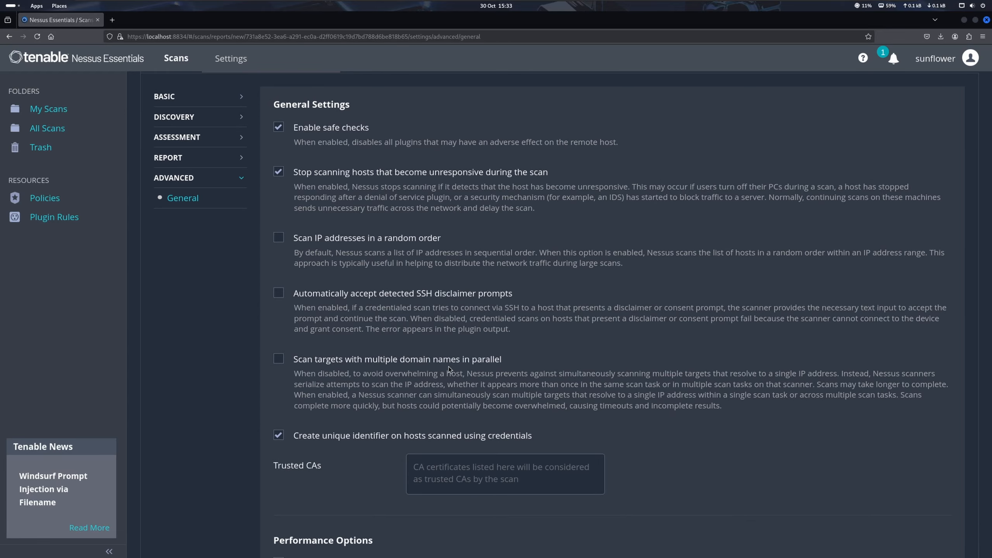
pyautogui.scroll(-8, 579, 419)
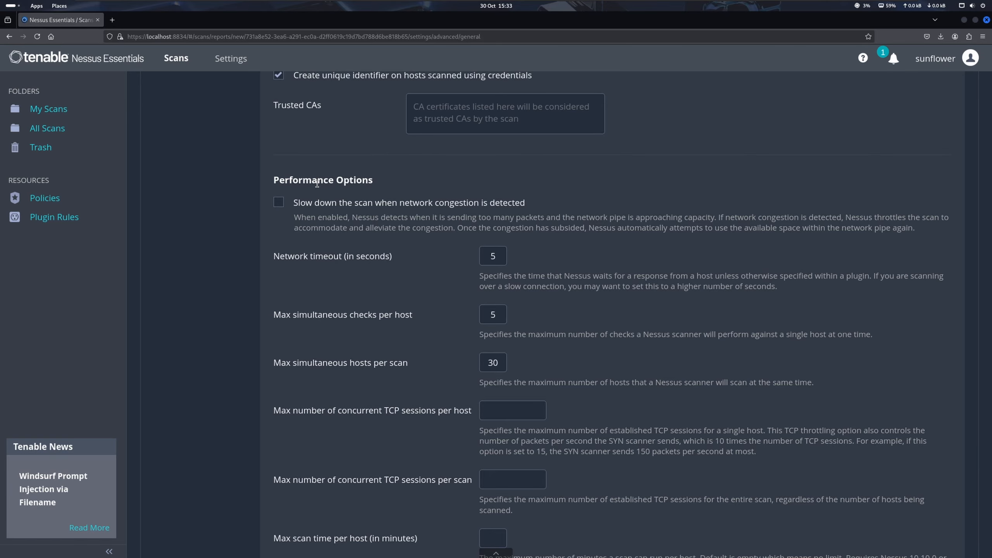
pyautogui.scroll(-2, 316, 183)
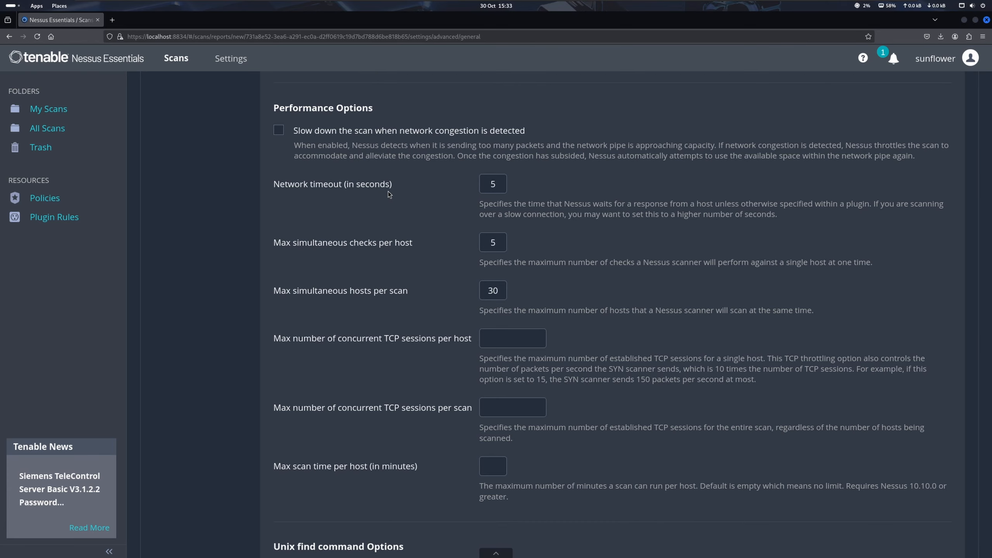
pyautogui.scroll(-15, 403, 317)
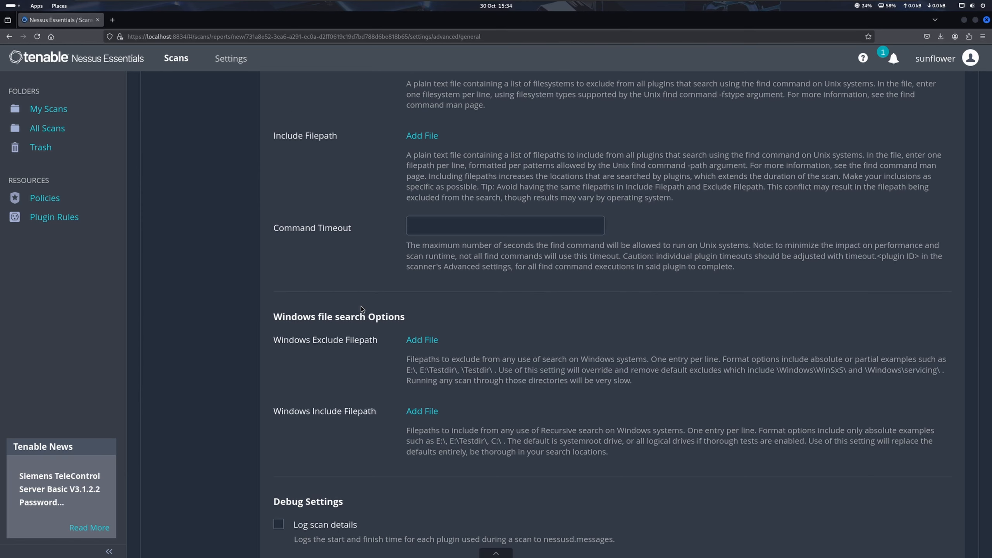
pyautogui.scroll(4, 361, 309)
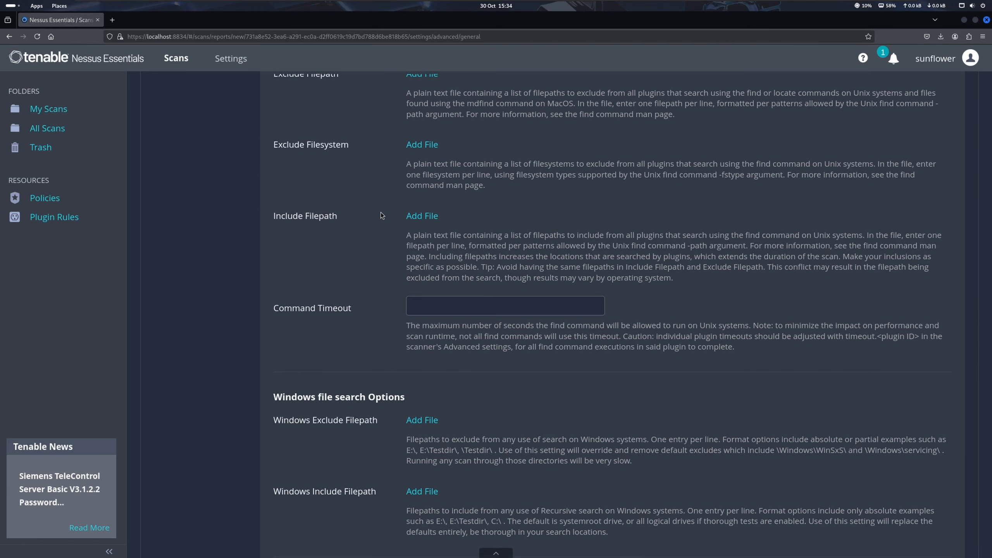
pyautogui.scroll(-4, 381, 213)
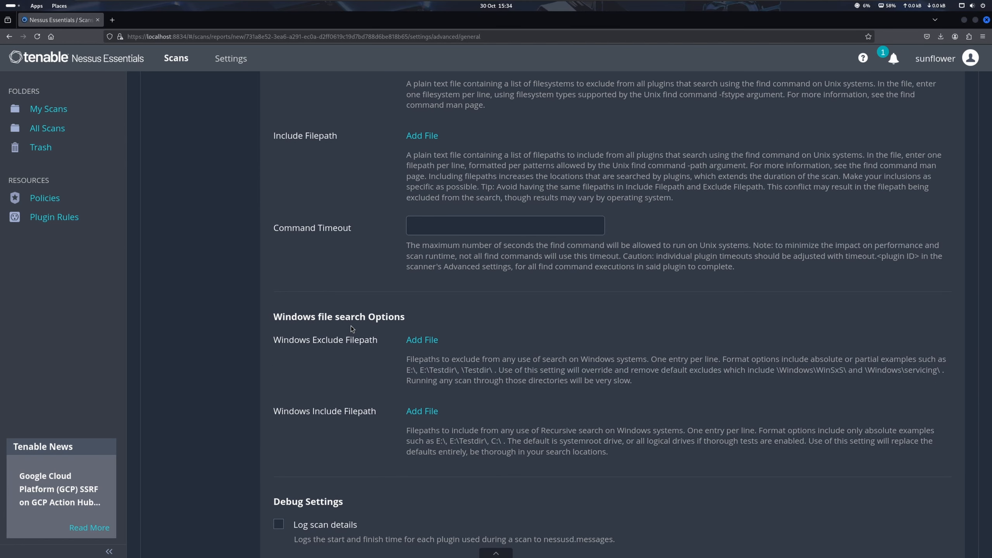
pyautogui.scroll(-6, 350, 325)
pyautogui.scroll(-2, 350, 288)
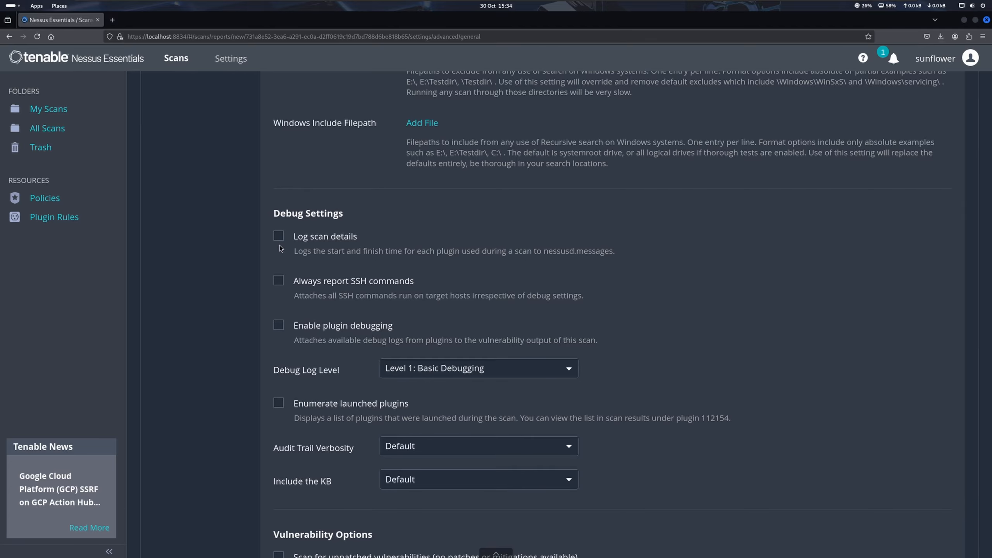
pyautogui.scroll(-4, 336, 214)
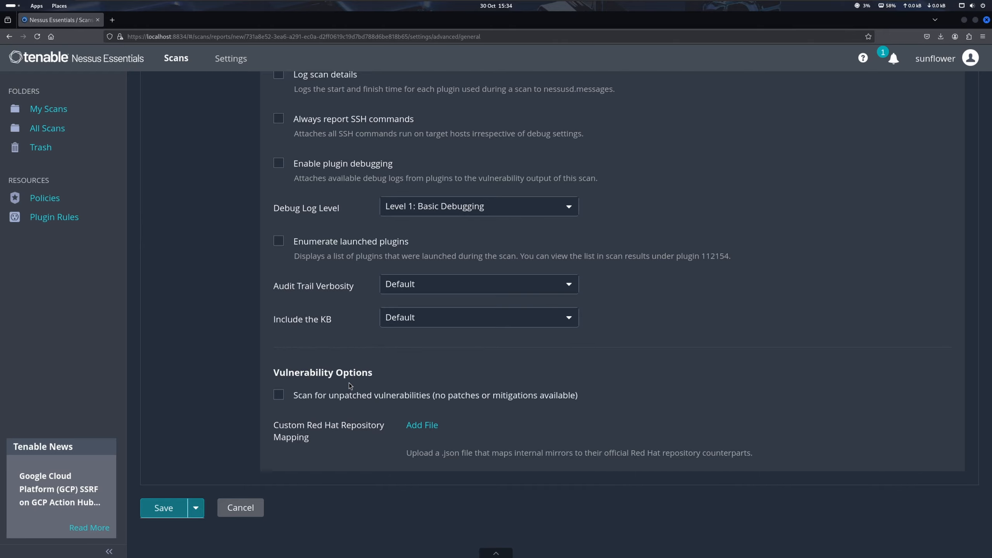
pyautogui.scroll(15, 349, 383)
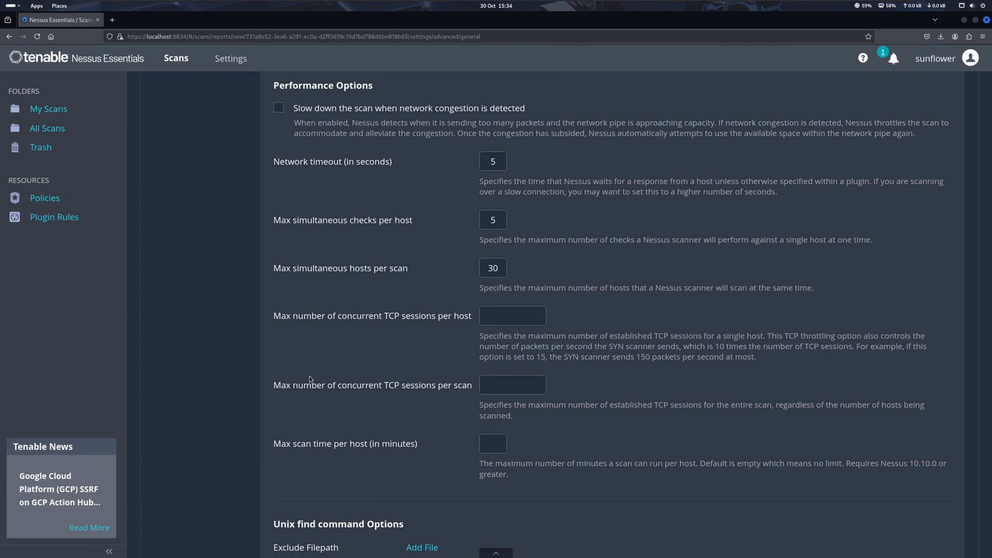
pyautogui.scroll(8, 310, 377)
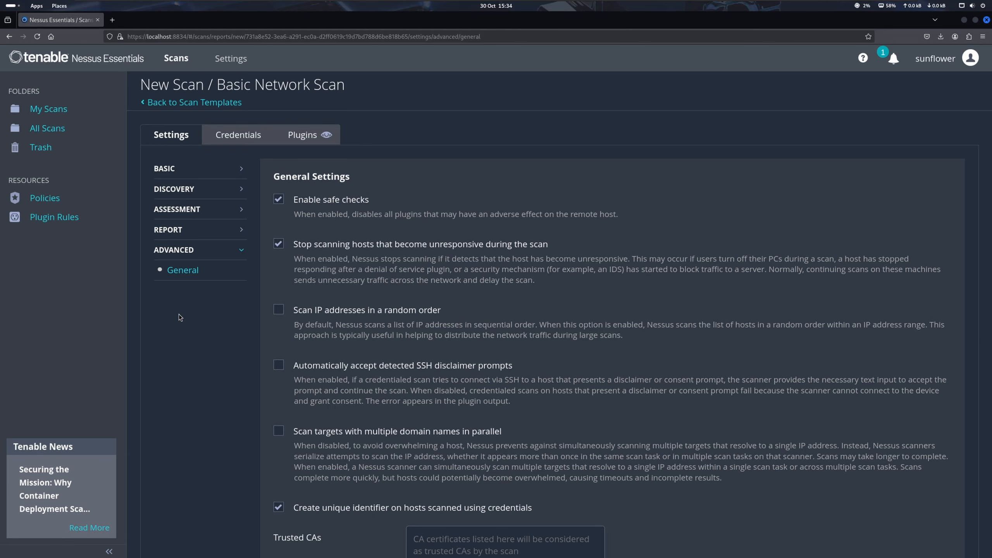
# Add a Windows host credential to the scan and look at its username, password and domain fields.
pyautogui.click(238, 137)
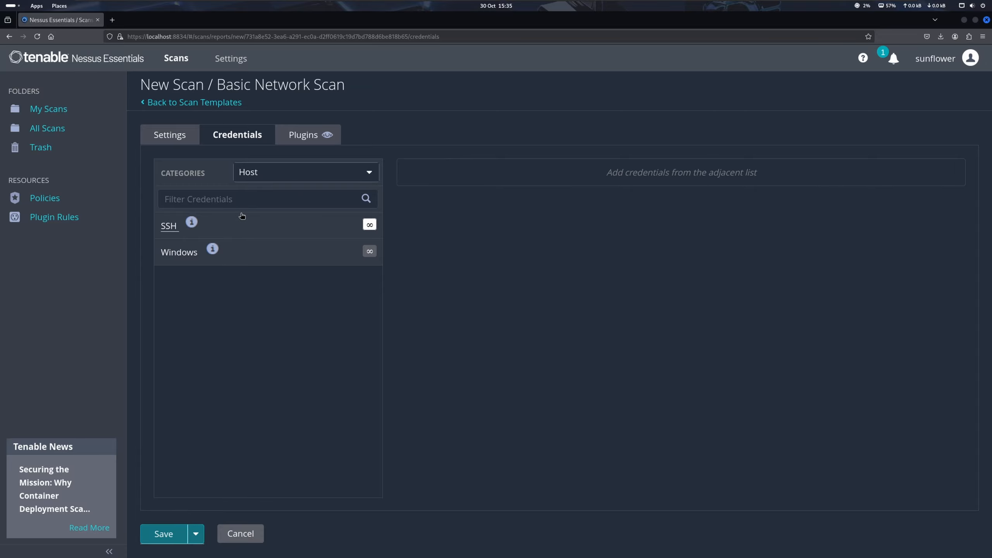
pyautogui.moveTo(190, 225)
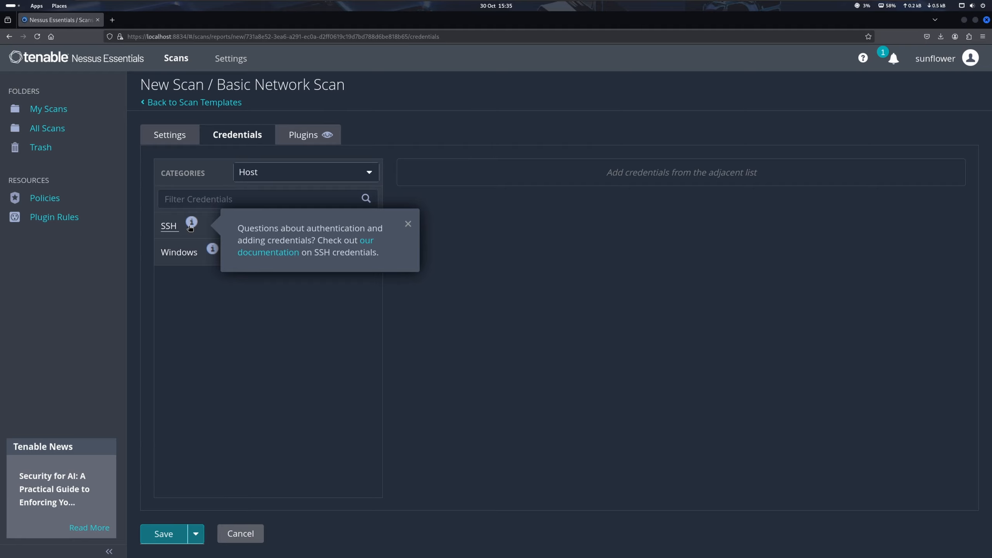
pyautogui.click(188, 254)
pyautogui.scroll(-2, 187, 258)
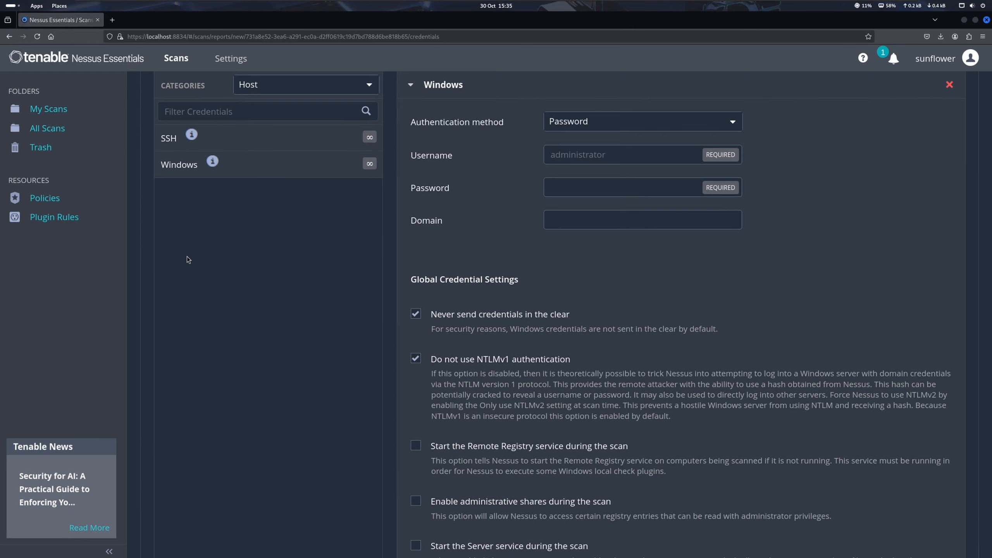
pyautogui.click(579, 155)
pyautogui.click(608, 181)
pyautogui.click(576, 219)
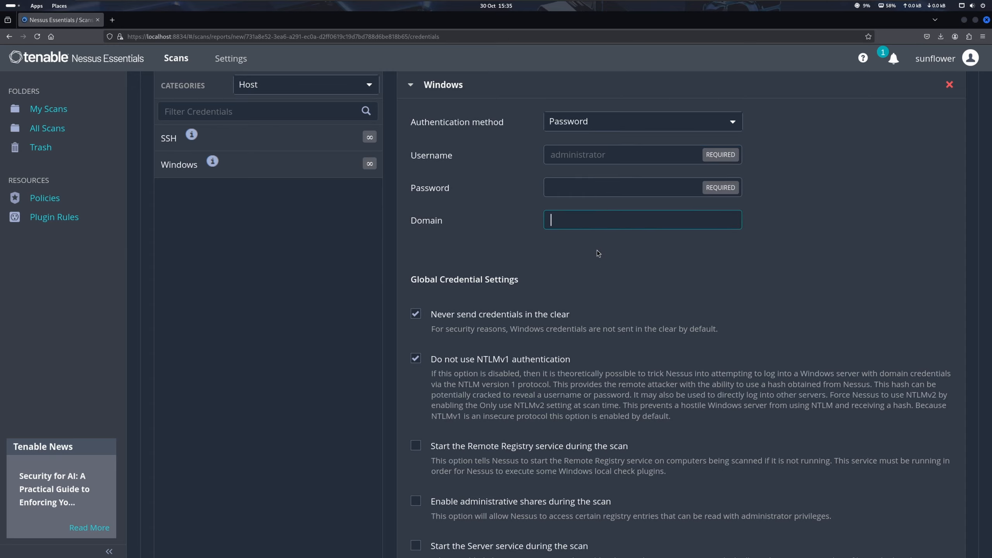
# Try the NTLM Hash and Kerberos authentication methods for the Windows credential.
pyautogui.click(588, 124)
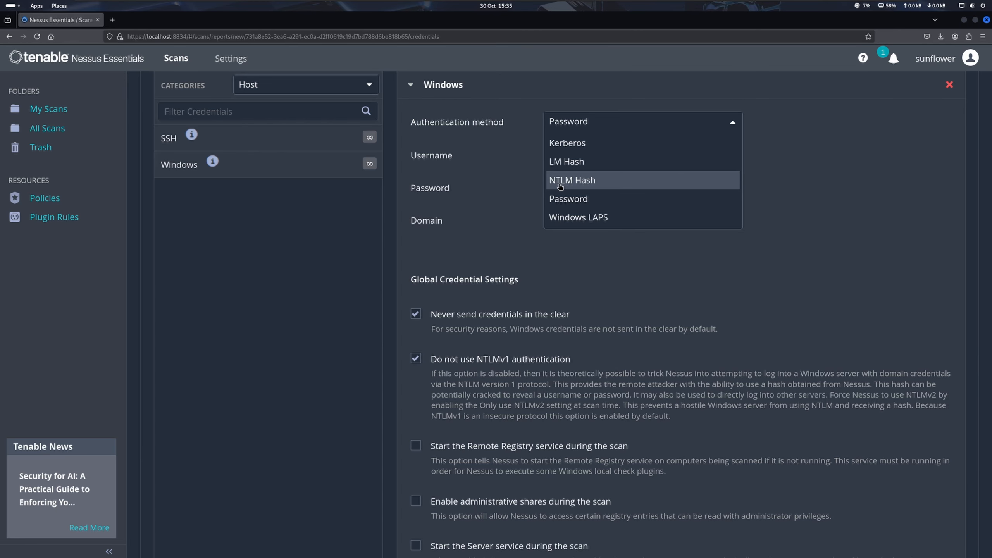
pyautogui.click(578, 182)
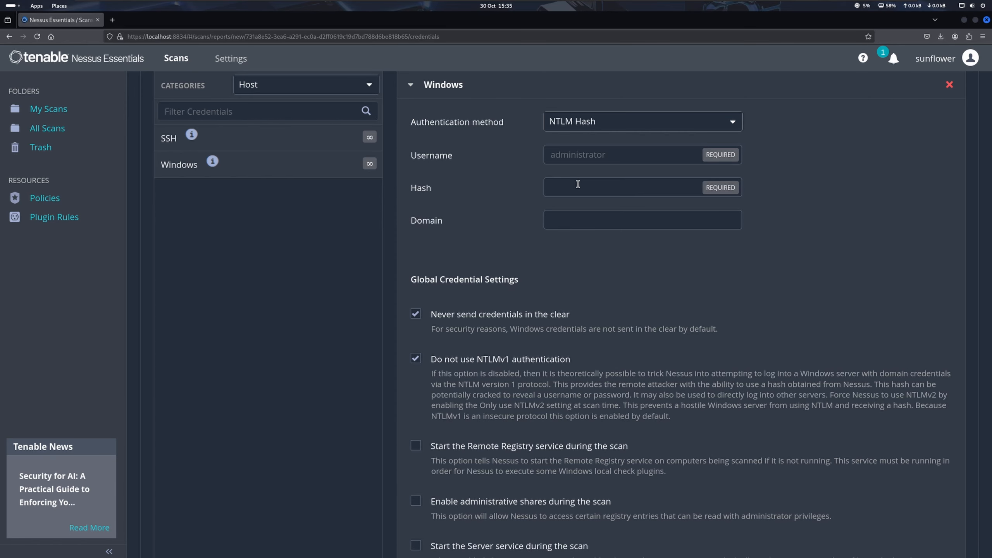
pyautogui.click(571, 123)
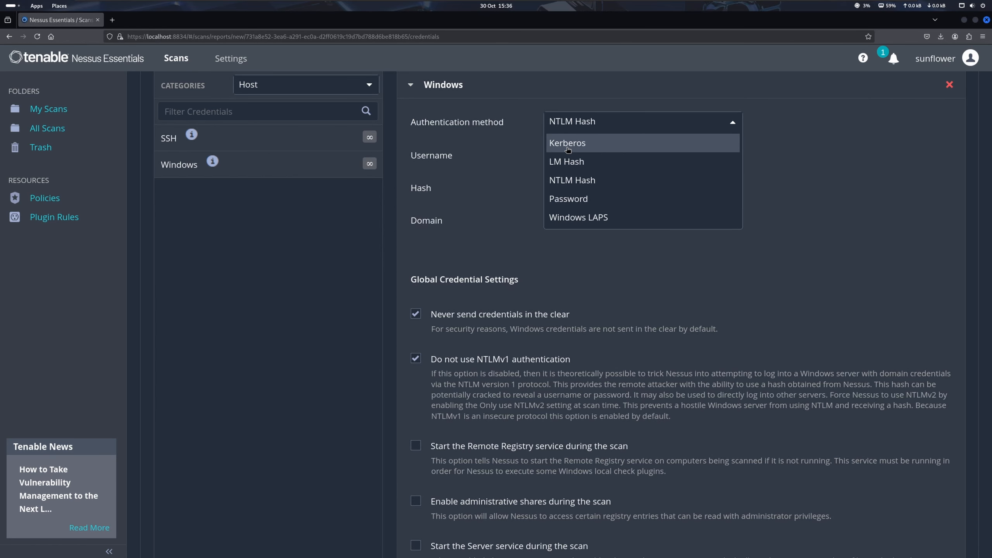
pyautogui.click(567, 145)
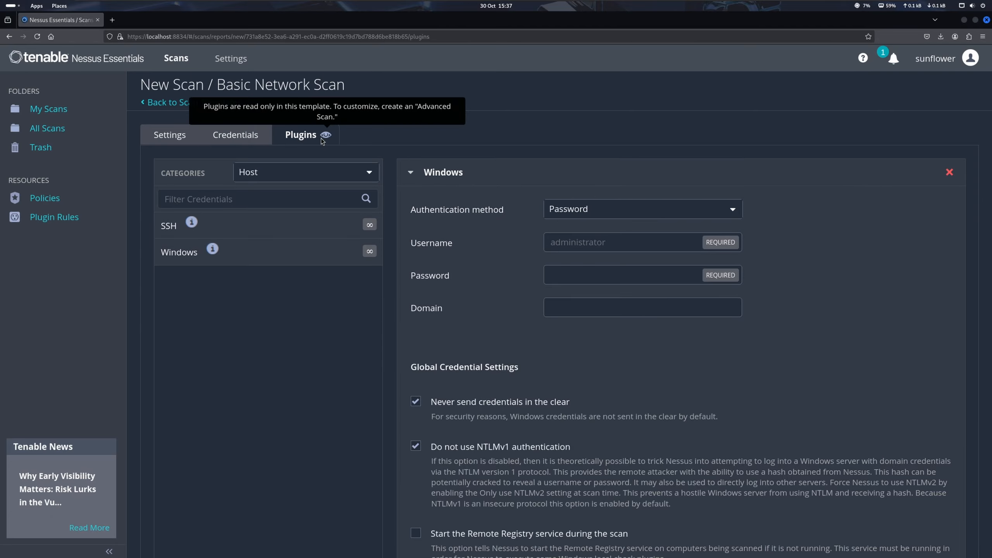
# View the template's plugin families and launch the configured basic network scan.
pyautogui.click(321, 137)
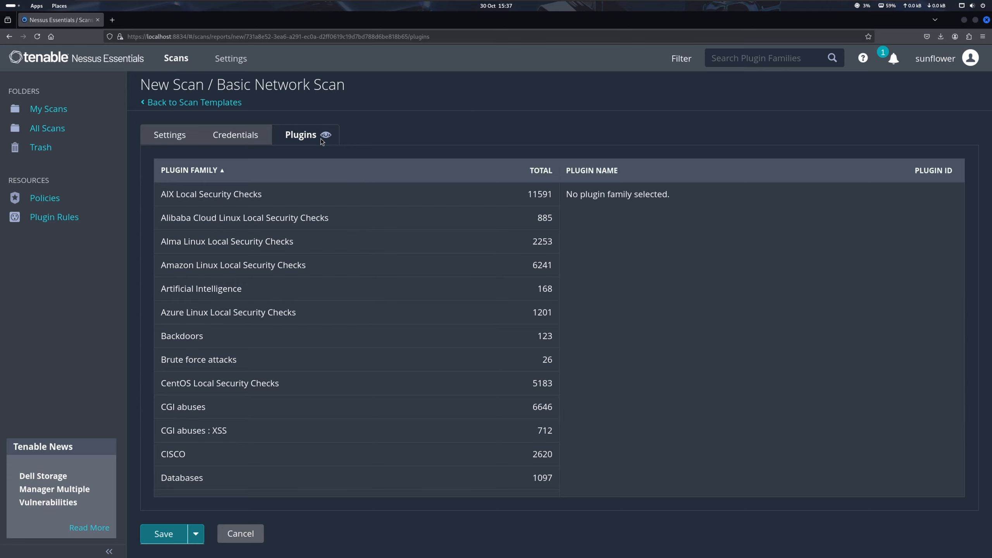
pyautogui.moveTo(327, 140)
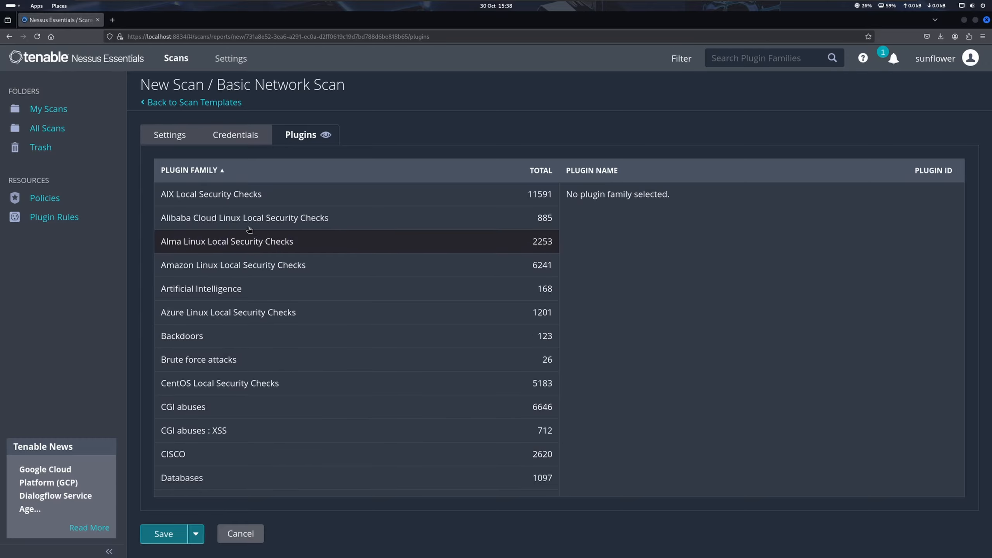
pyautogui.click(181, 135)
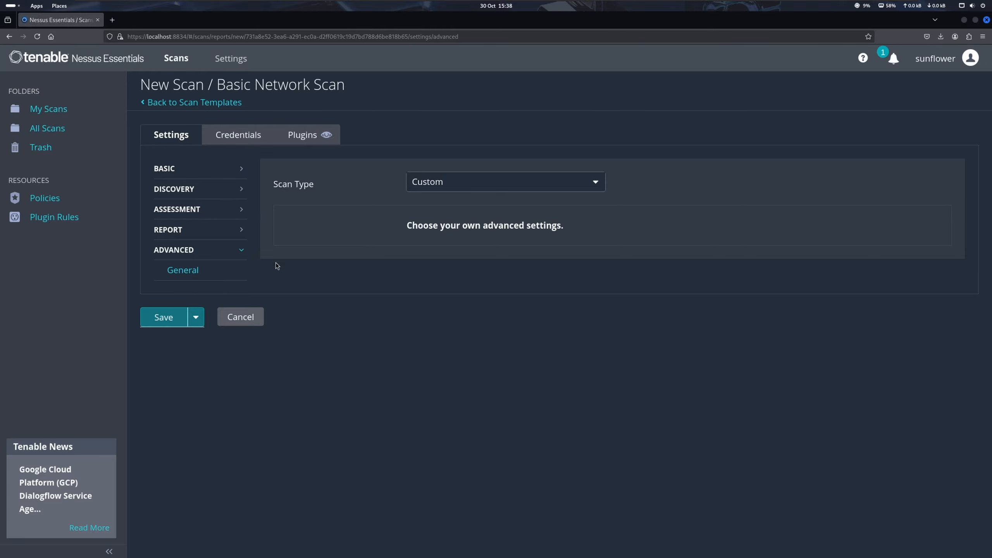
pyautogui.click(198, 316)
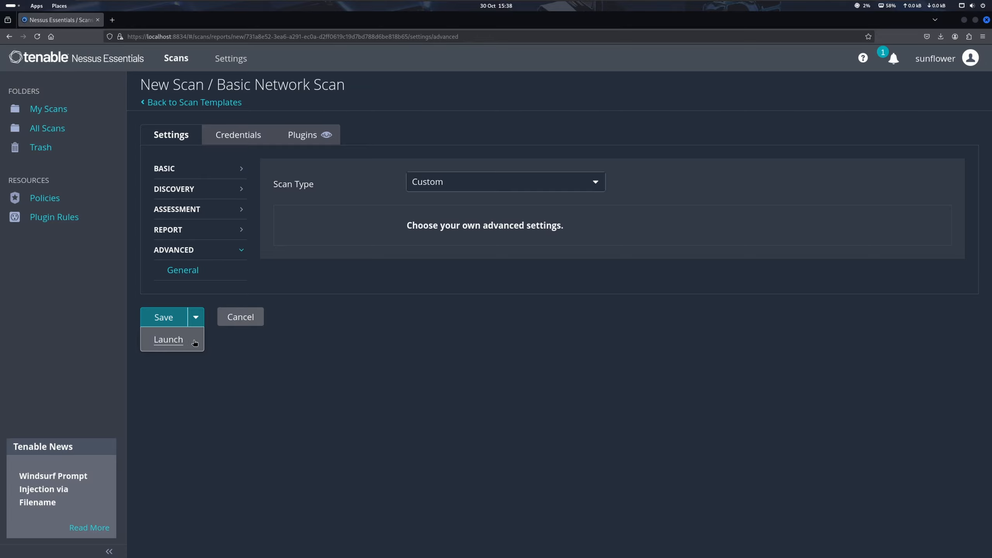
pyautogui.click(173, 347)
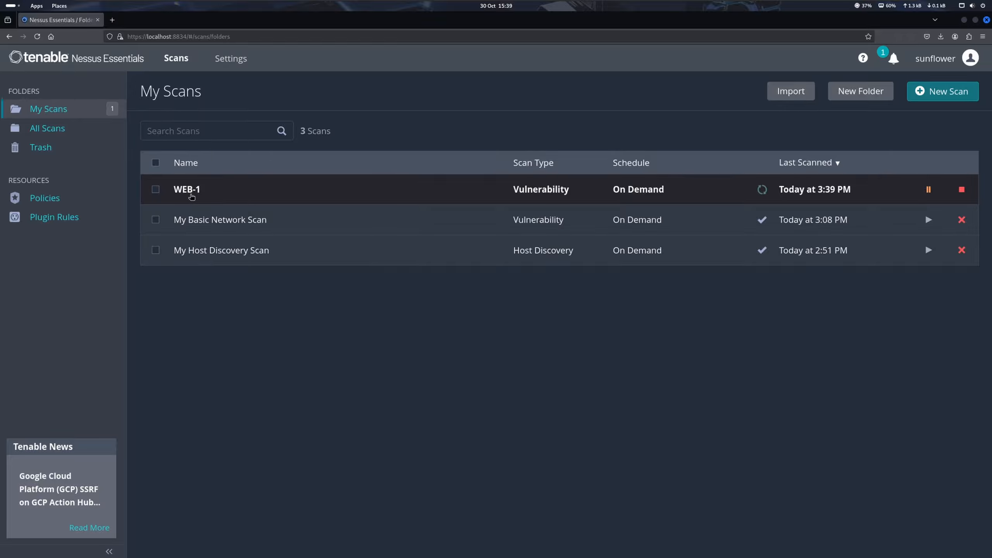
# Open the WEB-1 scan results for web-1.corp-a.cloud and view the critical finding in the Cloudbees Jenkins group.
pyautogui.click(188, 190)
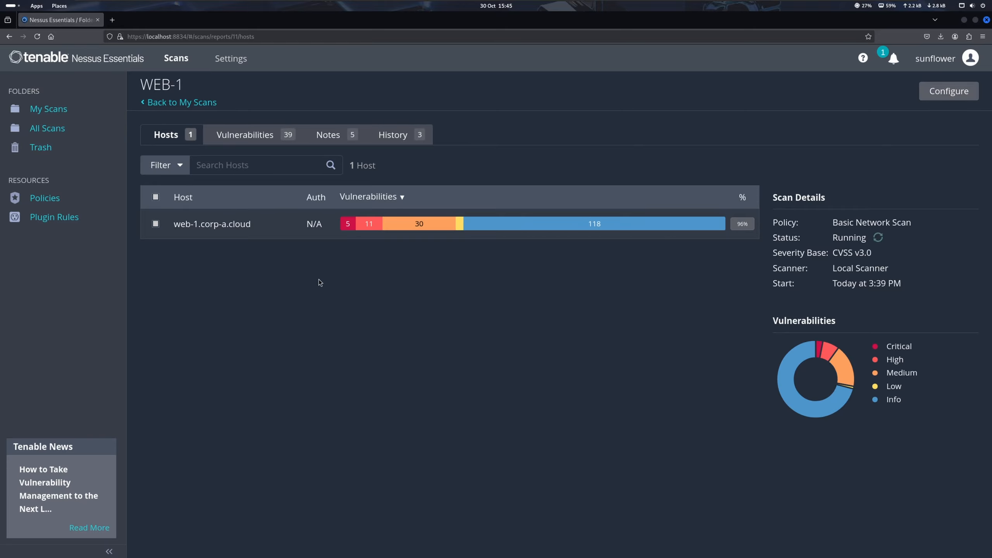
pyautogui.click(347, 226)
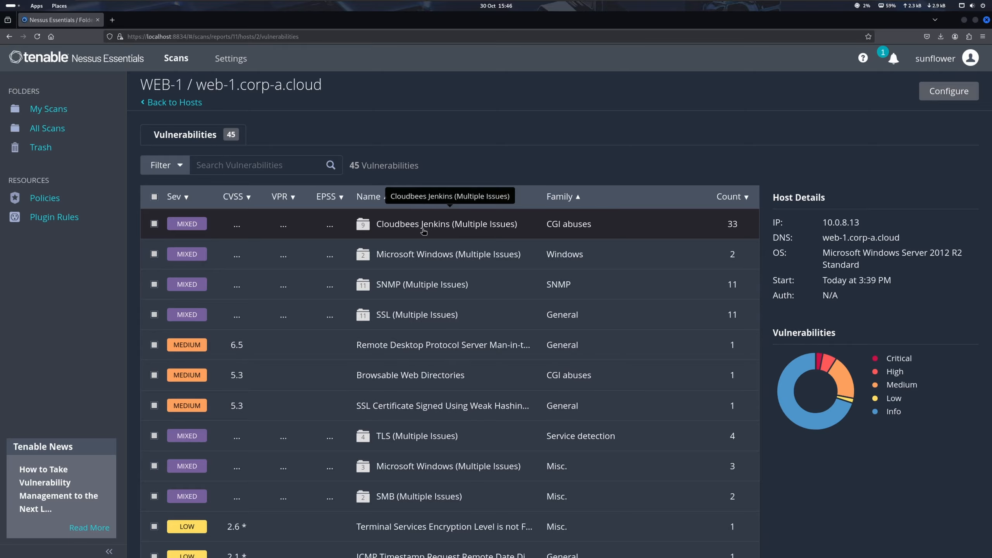
pyautogui.click(441, 233)
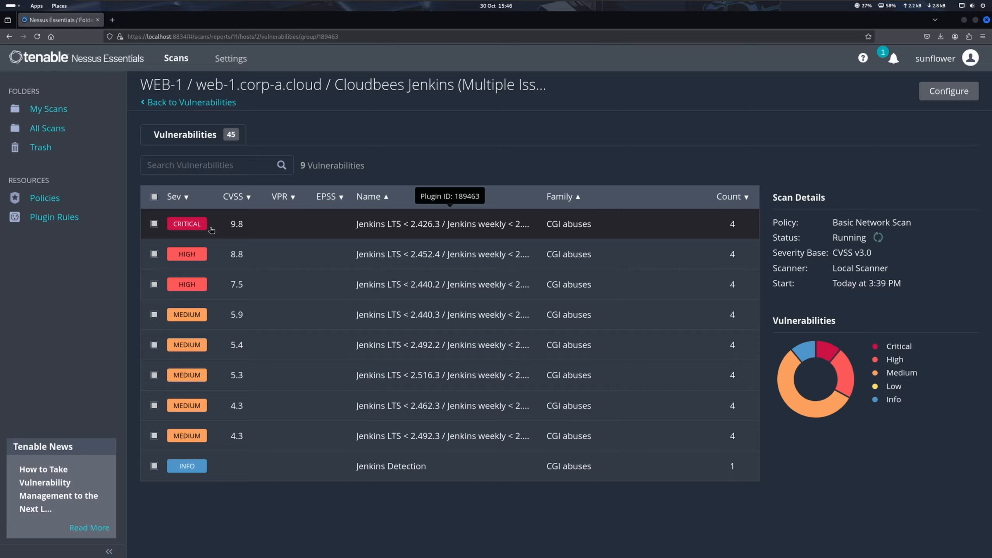
pyautogui.click(298, 233)
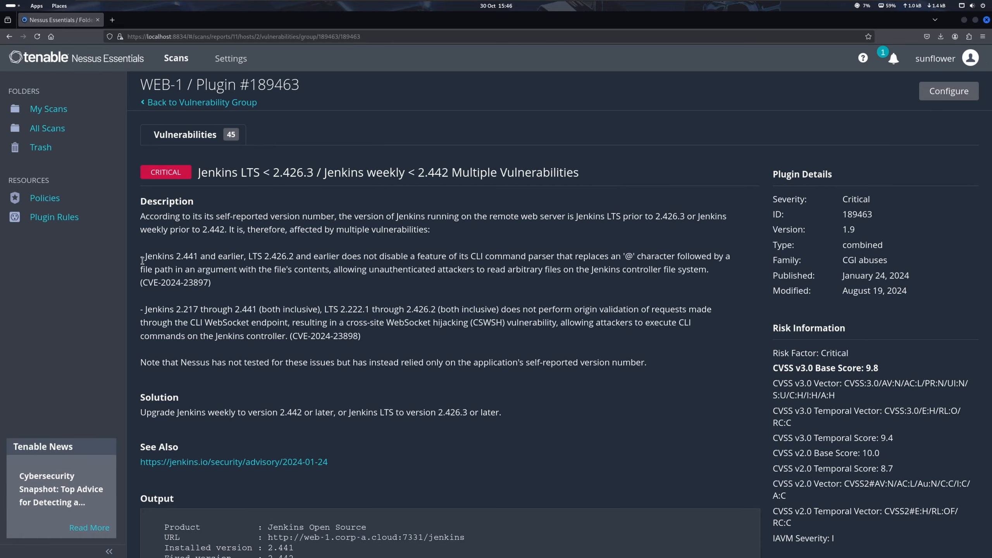
# Read the Jenkins finding's description, covering the affected versions, the '@' character parsing flaw and CVE-2024-23897.
pyautogui.moveTo(145, 258); pyautogui.dragTo(278, 259)
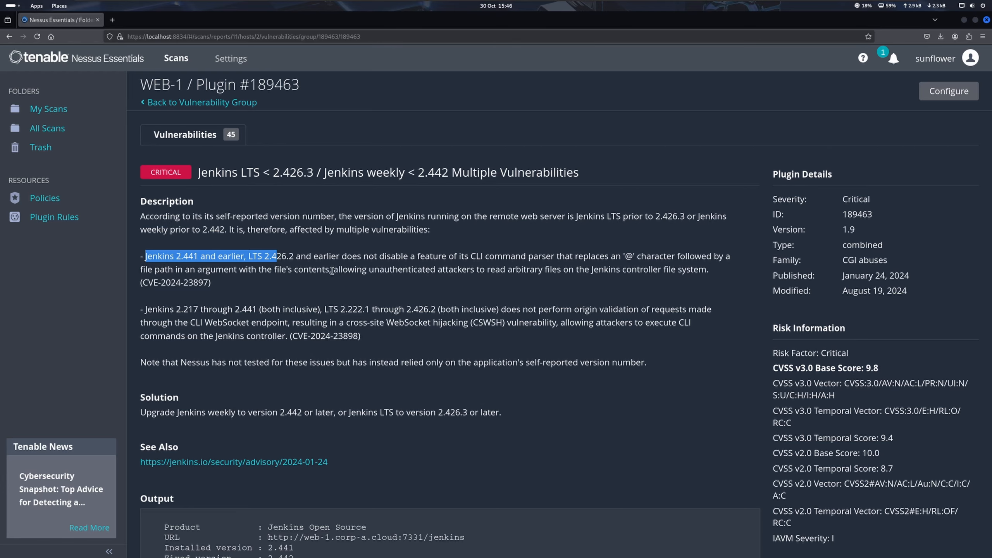
pyautogui.click(332, 270)
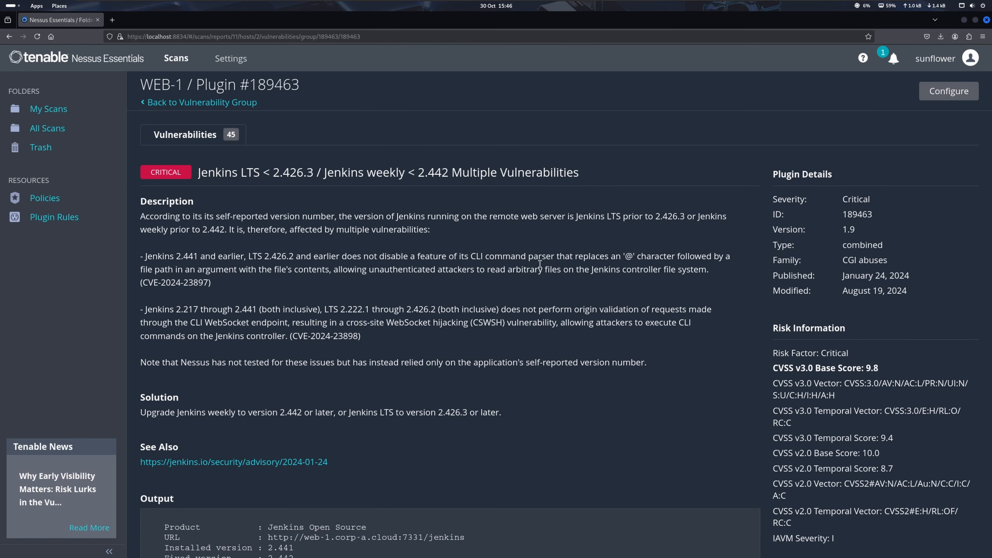
pyautogui.doubleClick(629, 258)
pyautogui.click(348, 282)
pyautogui.moveTo(142, 282); pyautogui.dragTo(206, 285)
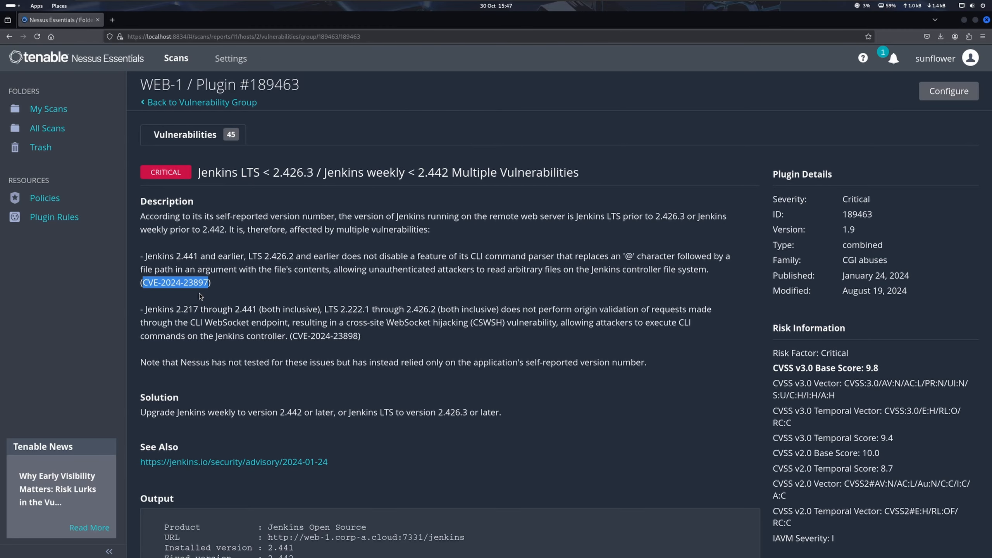
pyautogui.click(200, 293)
# Examine the Jenkins finding's output for the installed version, the fixed version and the affected port.
pyautogui.scroll(-4, 199, 293)
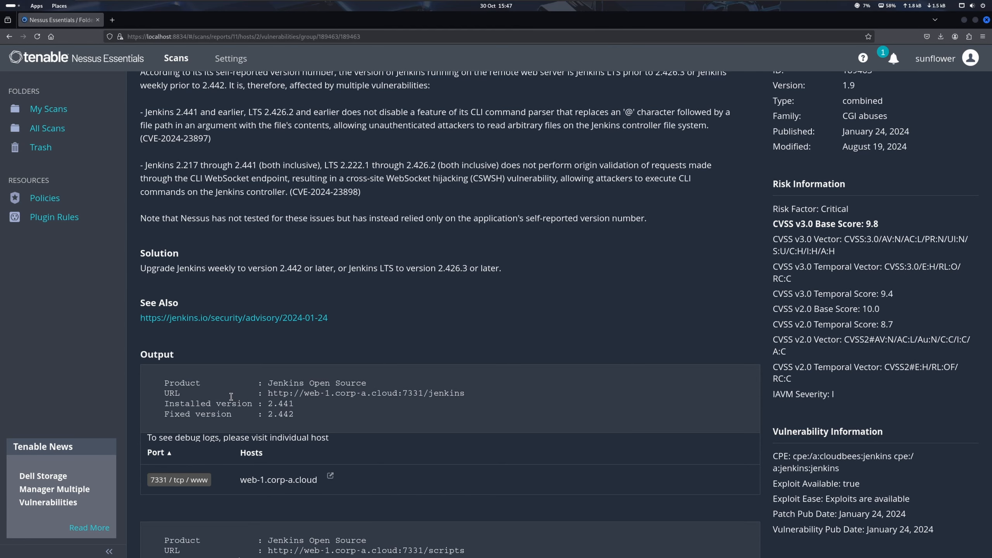
pyautogui.scroll(-5, 301, 405)
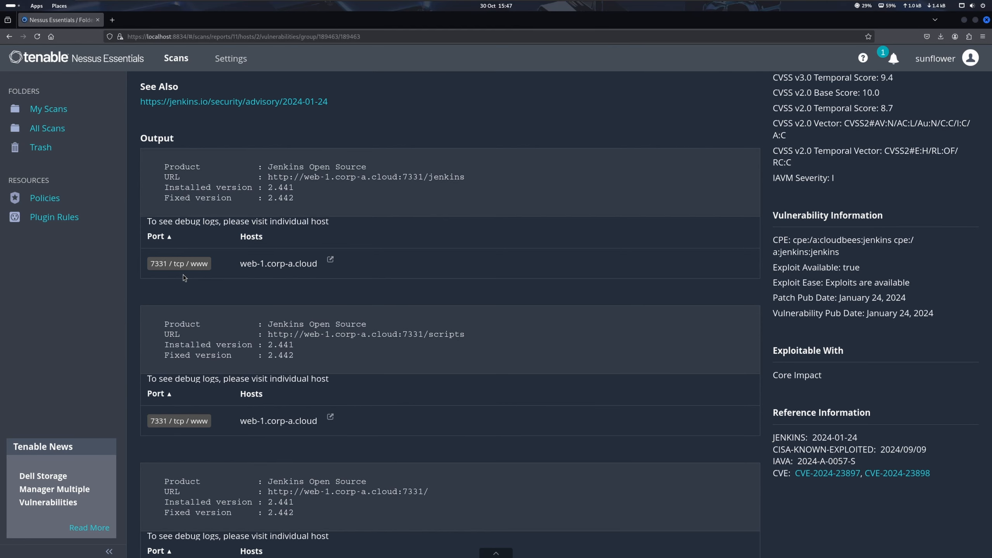
pyautogui.doubleClick(157, 266)
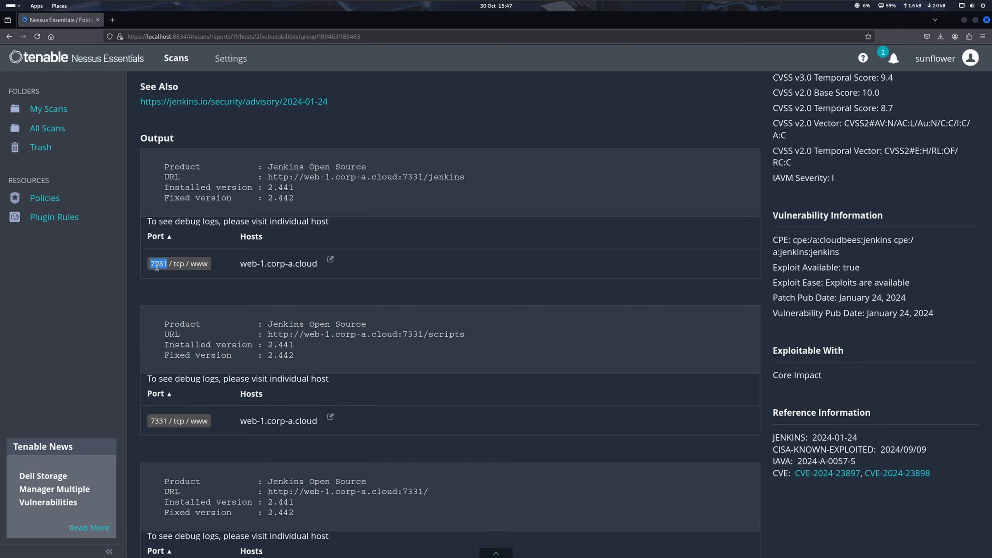